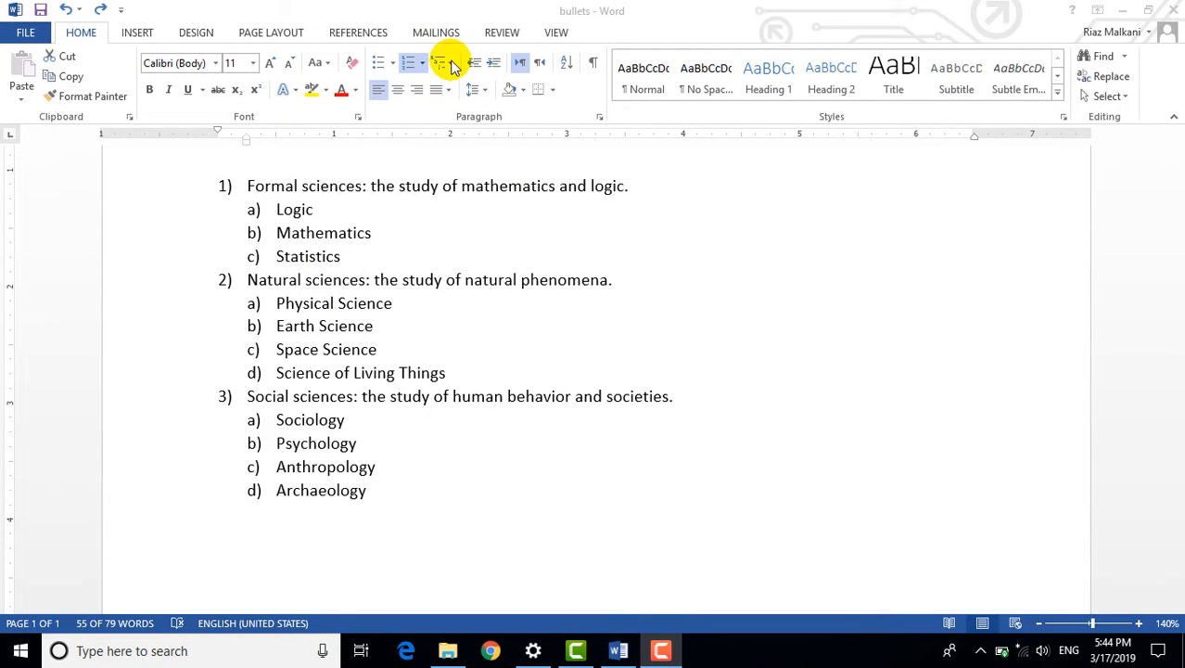
Apply the 1., 1.1., 1.1.1. multilevel numbering format to the whole sciences list.
{"action": "key", "text": "ctrl+a"}
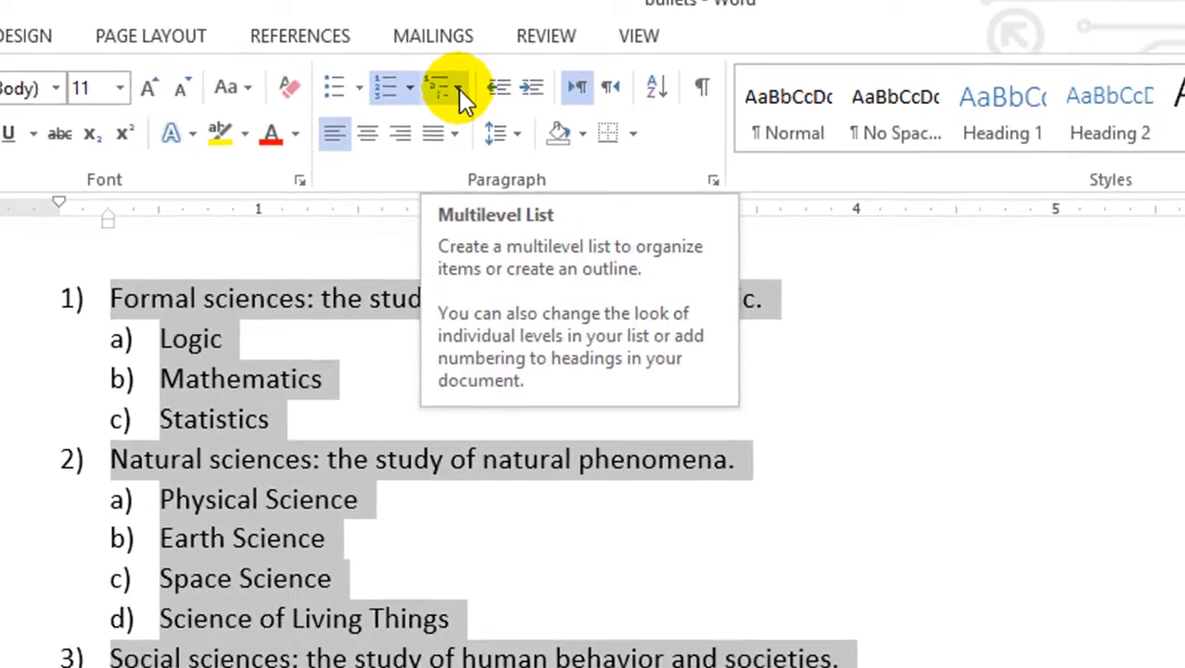
{"action": "left_click", "coordinate": [463, 120]}
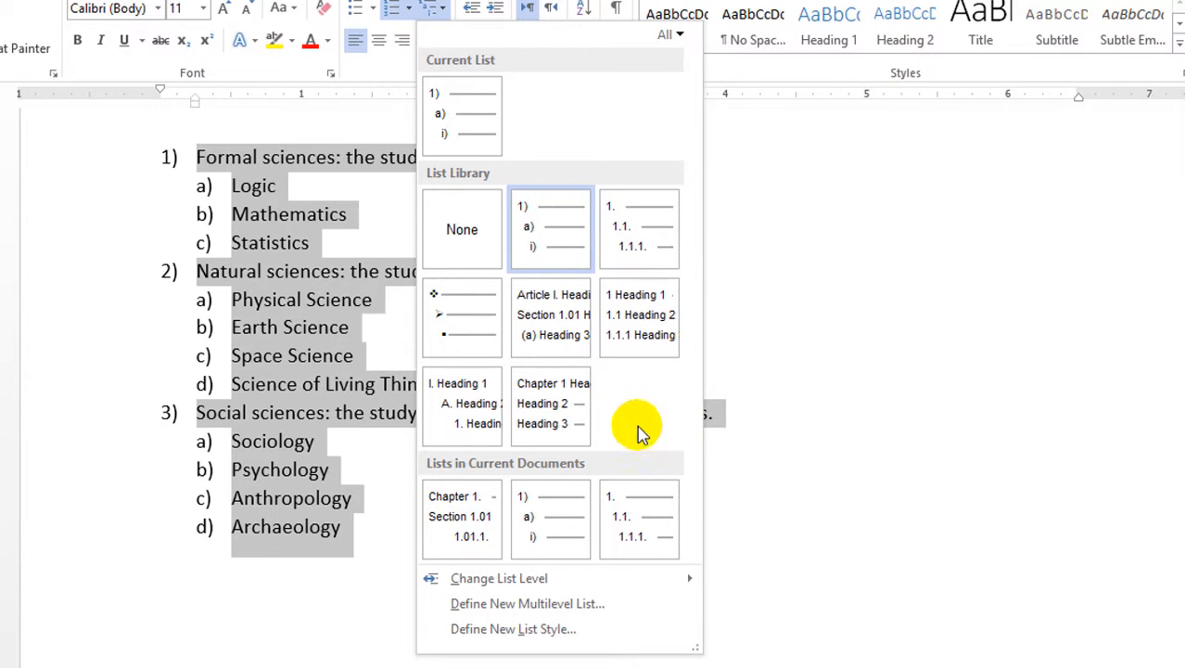
{"action": "left_click", "coordinate": [653, 250]}
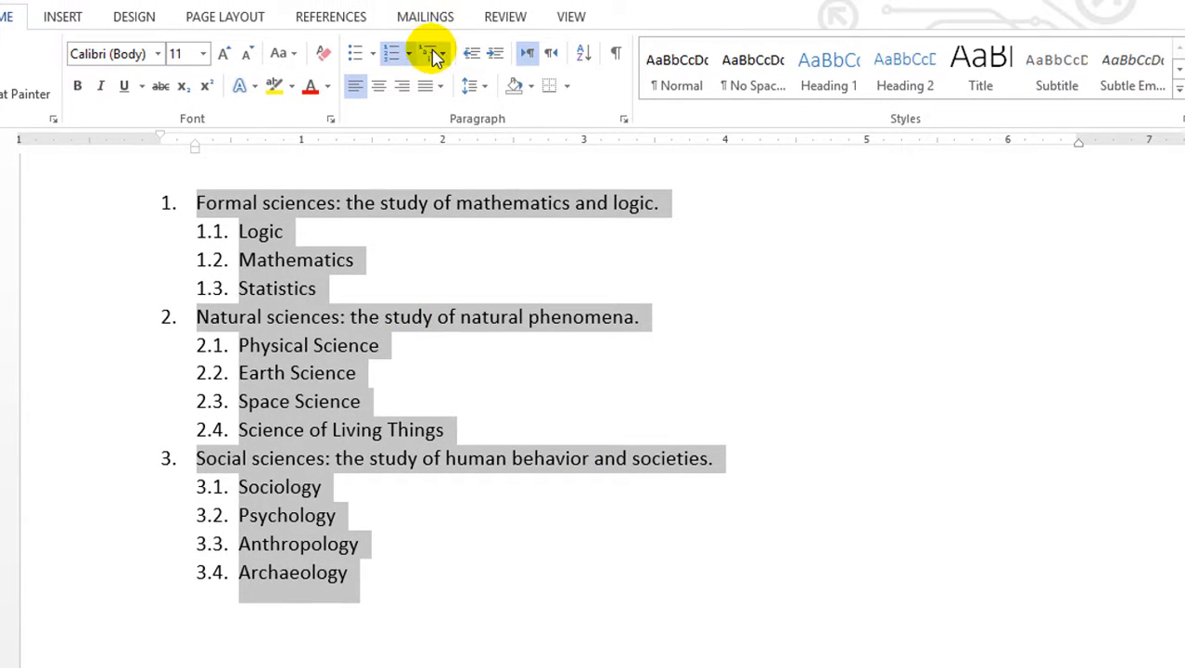
Try the Article I., Section 1.01 heading numbering on the selected list, look over its levels, and undo it.
{"action": "left_click", "coordinate": [443, 55]}
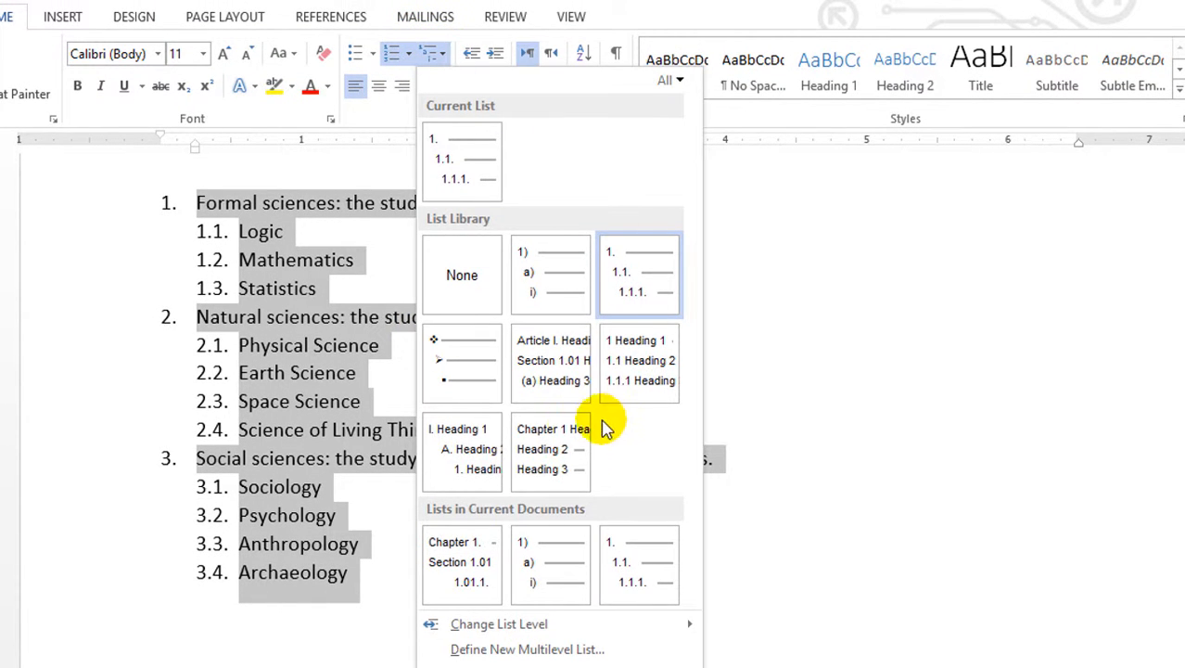
{"action": "mouse_move", "coordinate": [586, 384]}
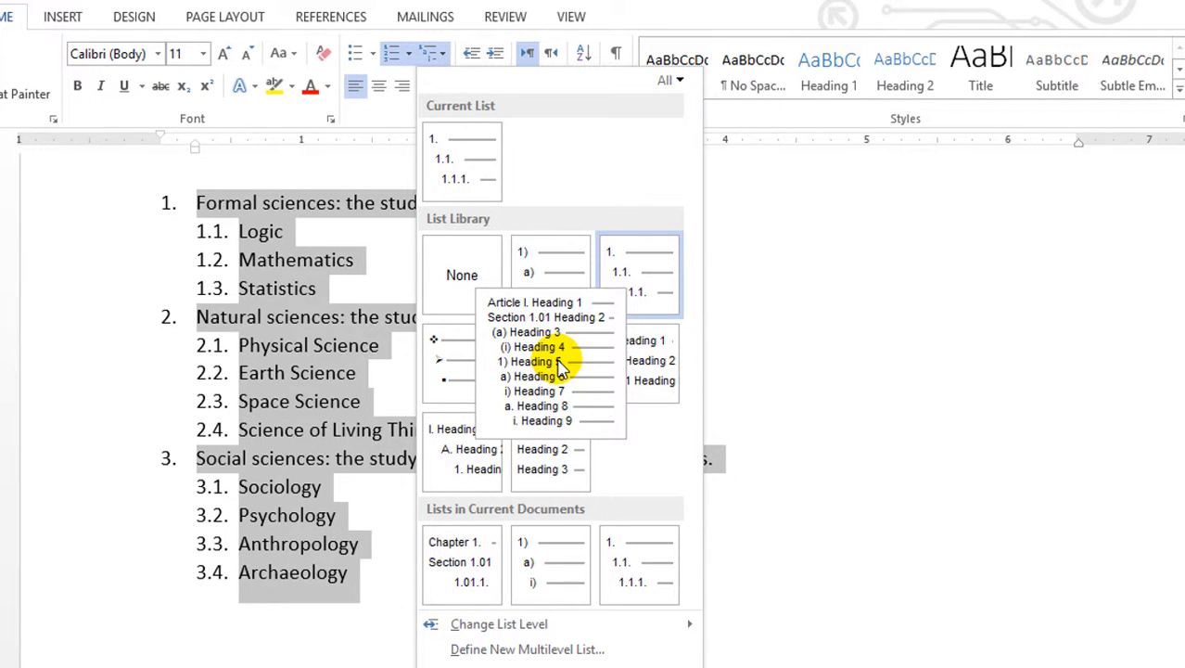
{"action": "left_click", "coordinate": [549, 375]}
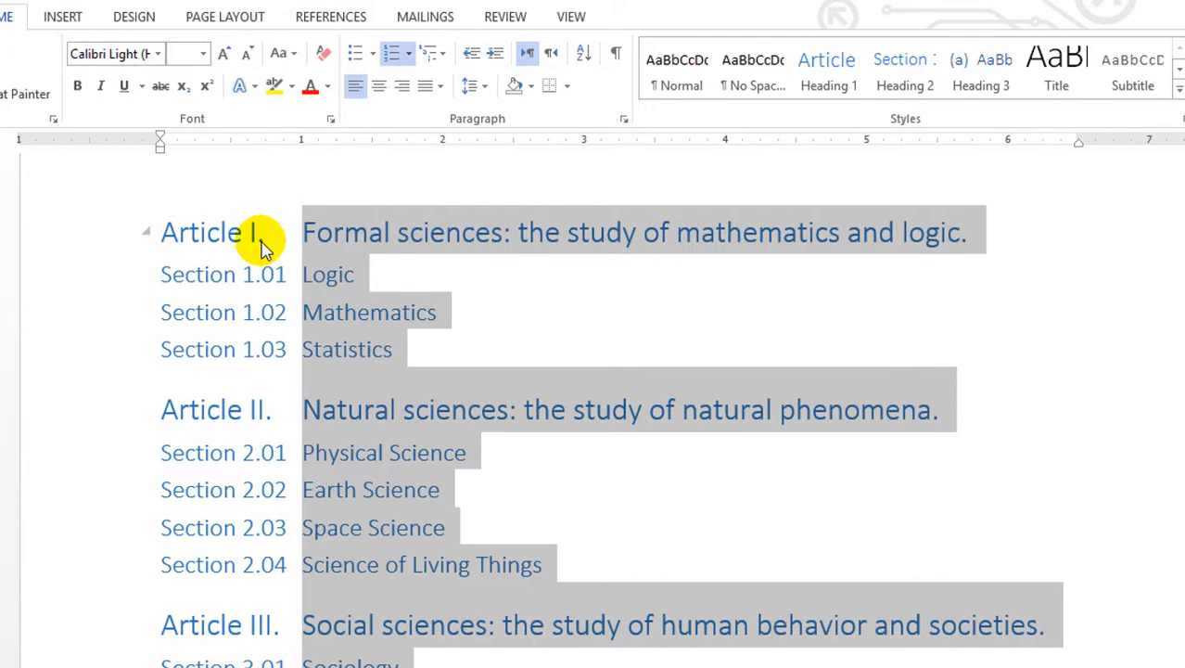
{"action": "scroll", "coordinate": [260, 403], "scroll_direction": "down", "scroll_amount": 4}
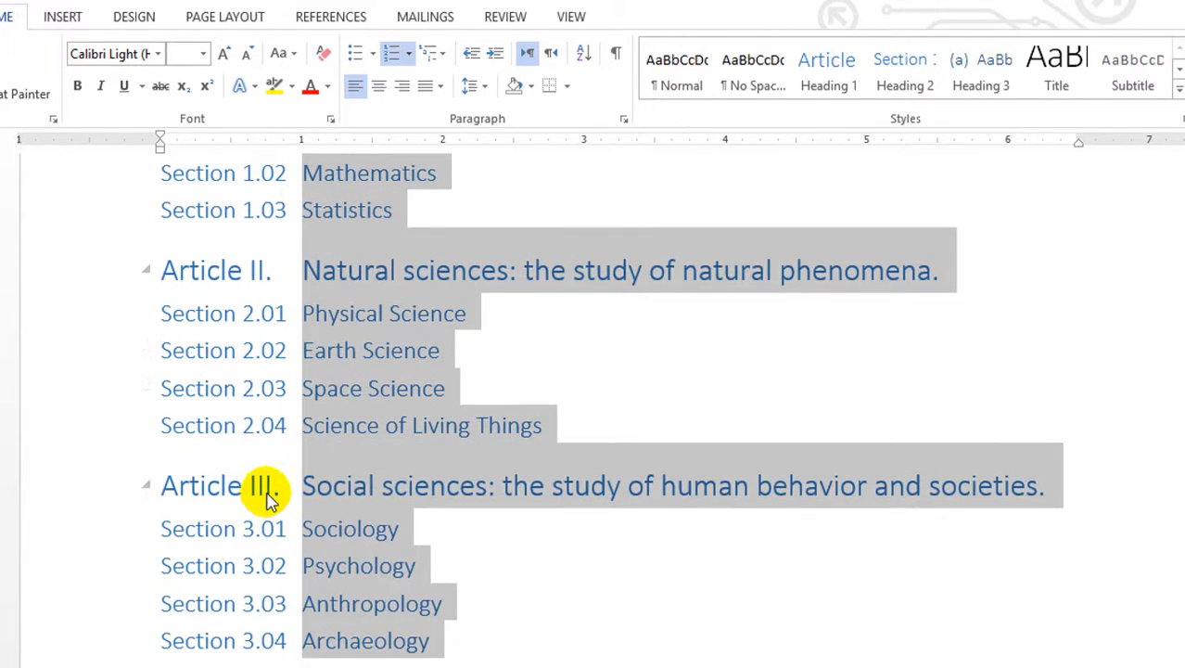
{"action": "scroll", "coordinate": [264, 497], "scroll_direction": "down", "scroll_amount": 4}
{"action": "scroll", "coordinate": [264, 497], "scroll_direction": "up", "scroll_amount": 10}
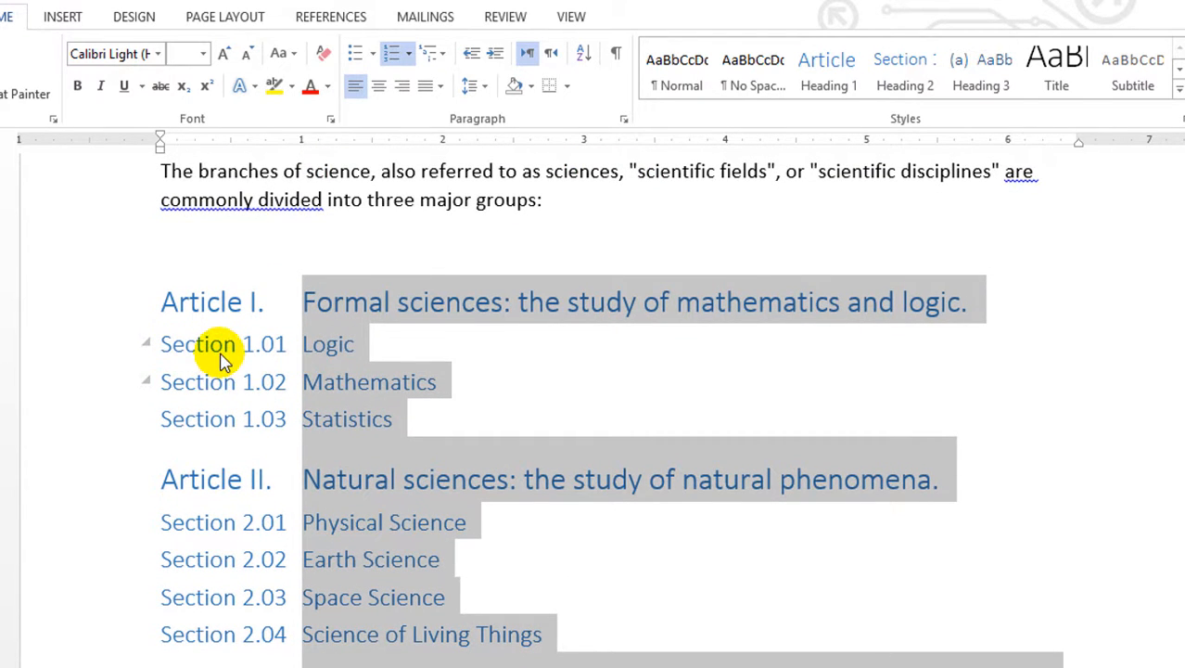
{"action": "scroll", "coordinate": [402, 492], "scroll_direction": "down", "scroll_amount": 2}
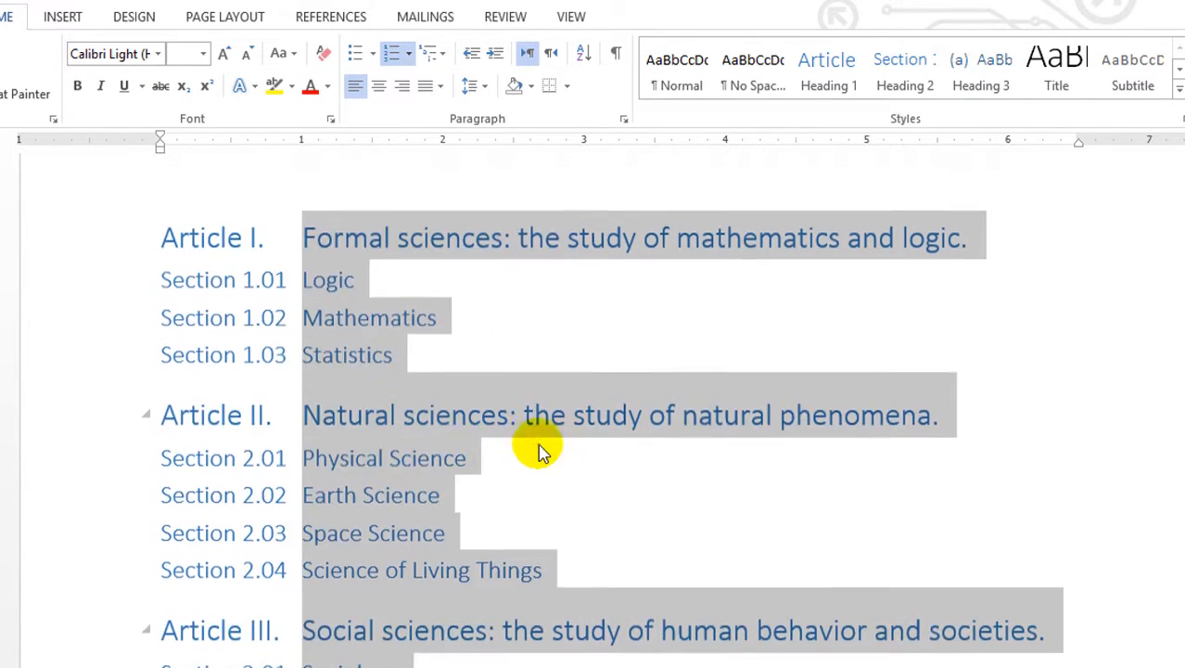
{"action": "scroll", "coordinate": [749, 446], "scroll_direction": "down", "scroll_amount": 2}
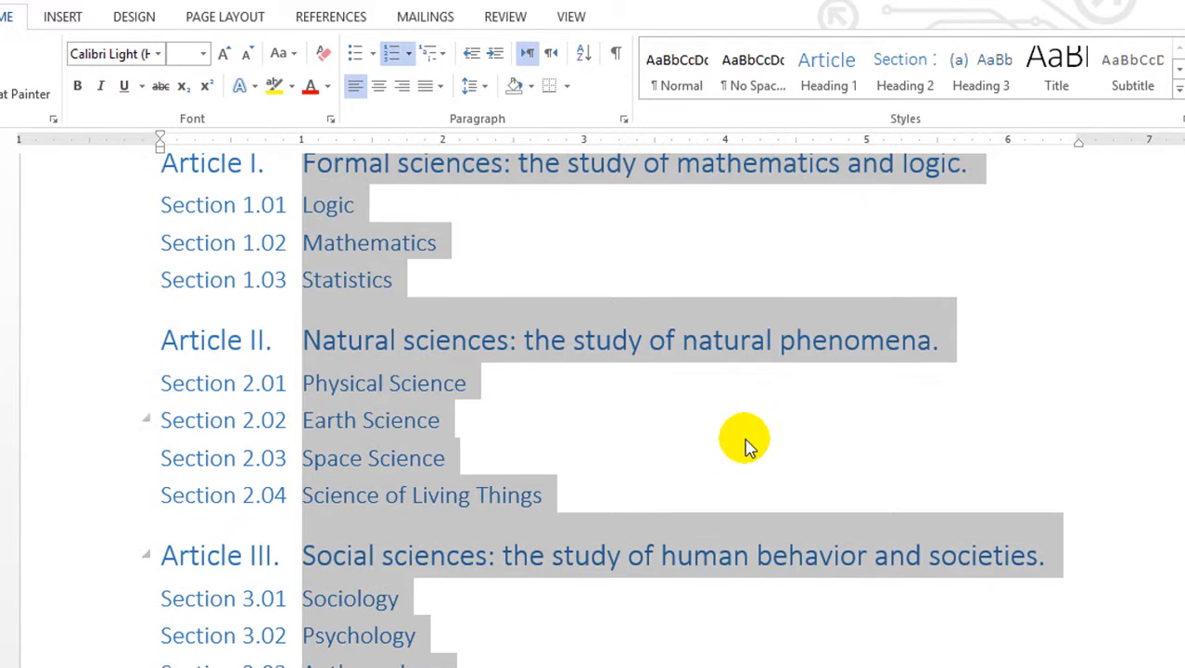
{"action": "key", "text": "ctrl+z"}
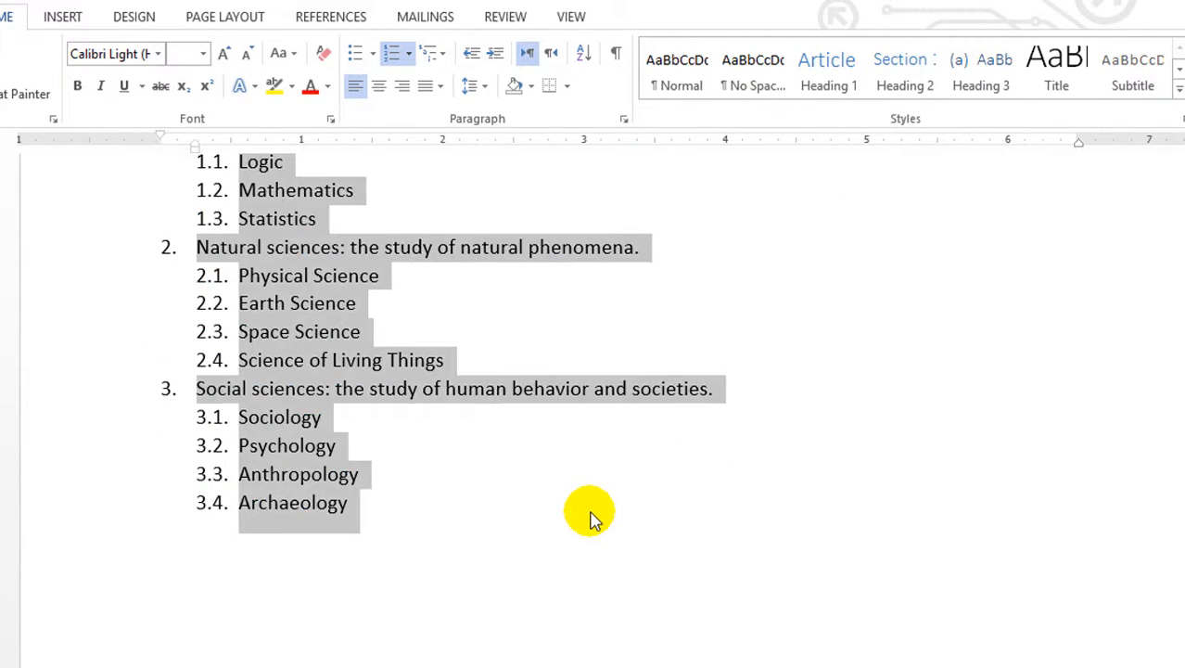
{"action": "scroll", "coordinate": [574, 506], "scroll_direction": "up", "scroll_amount": 4}
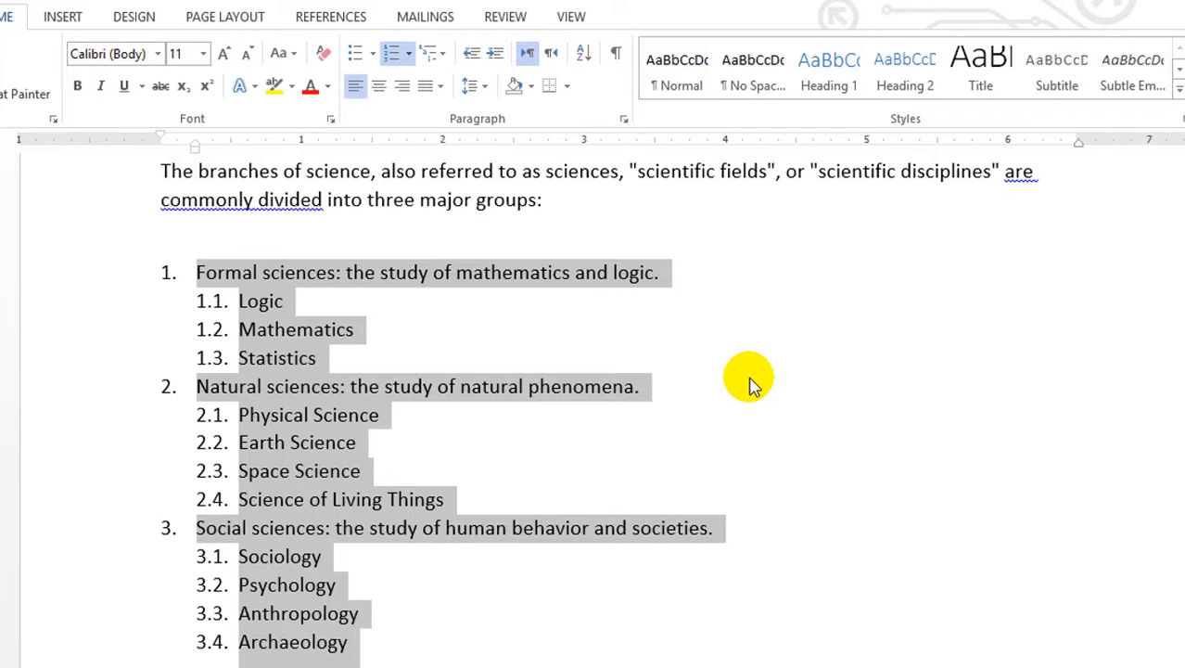
Define a new multilevel list whose level 1 number format is "Chapter 1." with the 1, 2, 3, ... number style.
{"action": "left_click", "coordinate": [442, 62]}
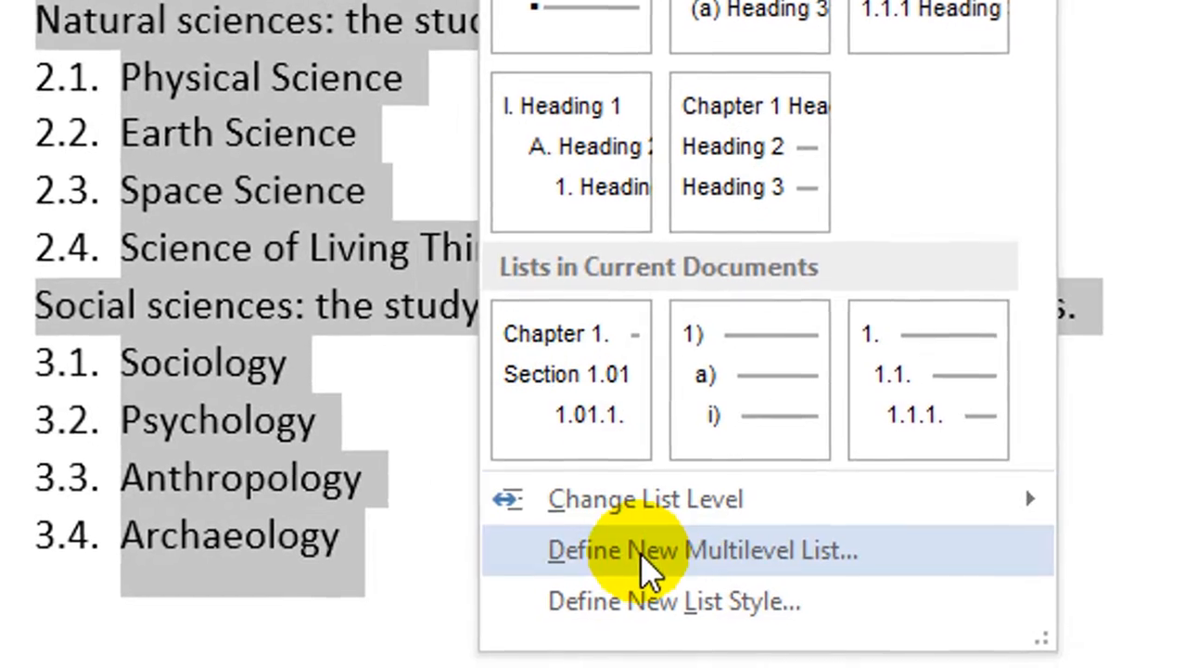
{"action": "left_click", "coordinate": [814, 561]}
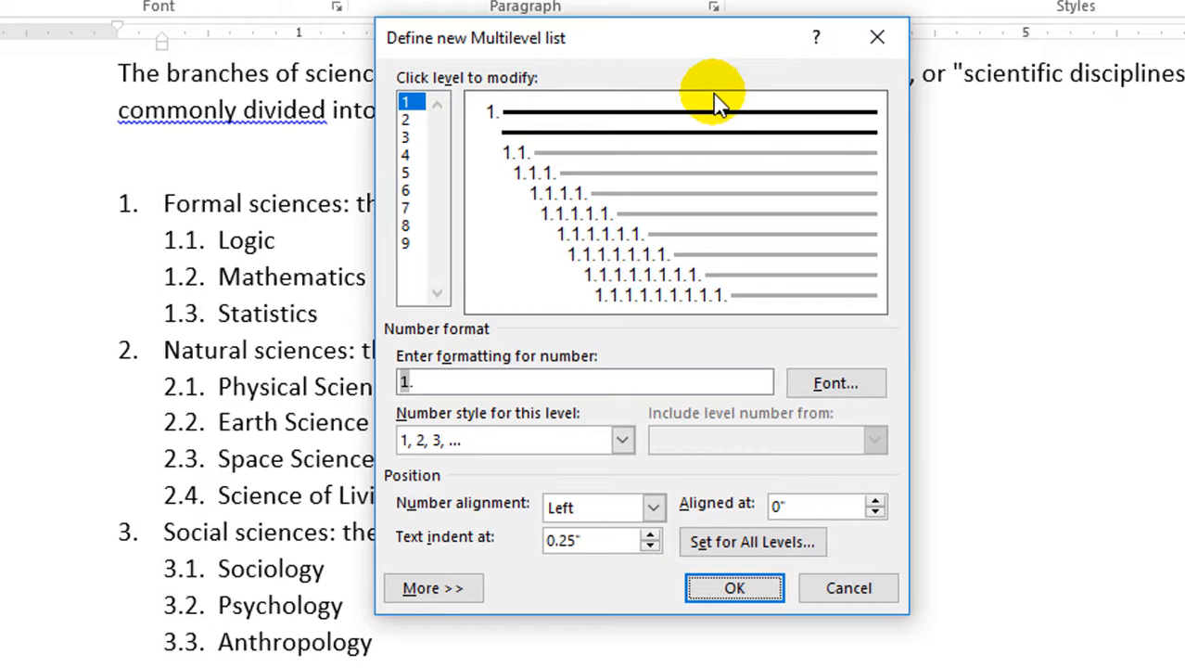
{"action": "left_click", "coordinate": [444, 381]}
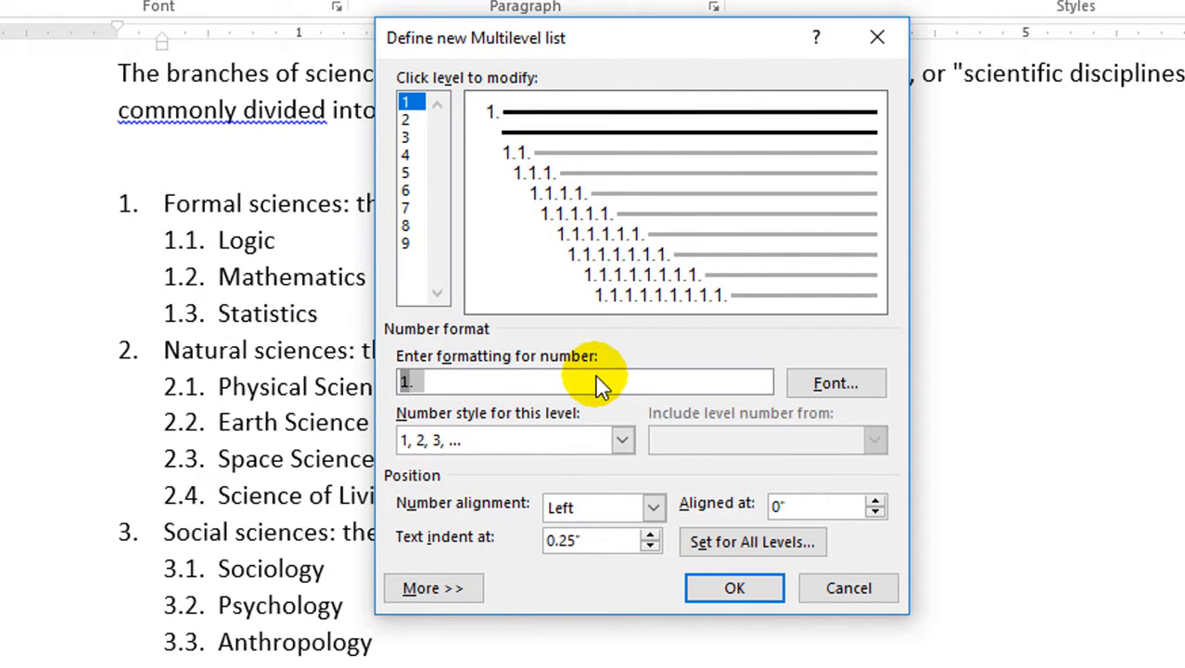
{"action": "type", "text": "Chapter"}
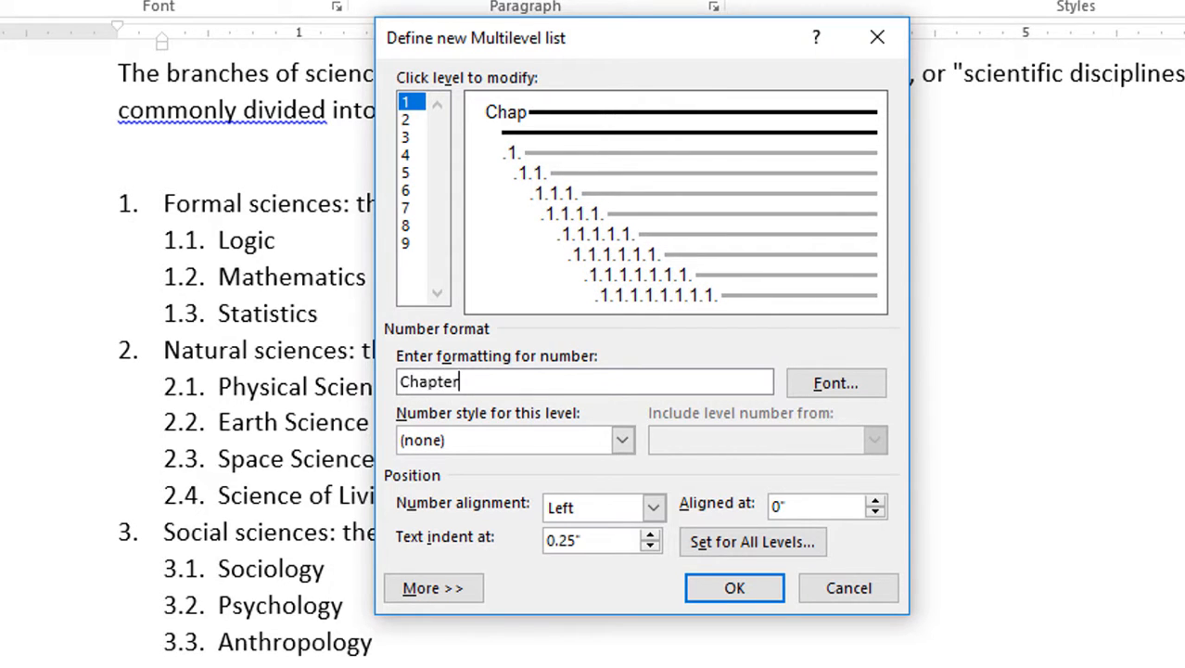
{"action": "left_click", "coordinate": [622, 441]}
{"action": "left_click", "coordinate": [503, 481]}
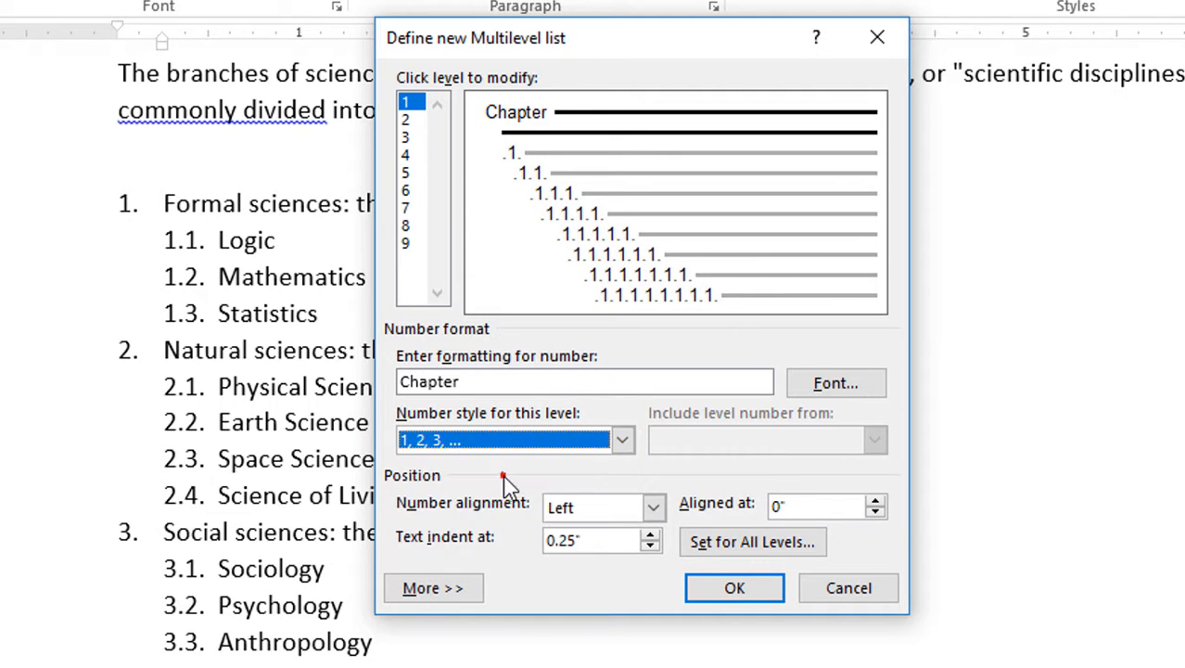
{"action": "left_click", "coordinate": [484, 381]}
{"action": "type", "text": "."}
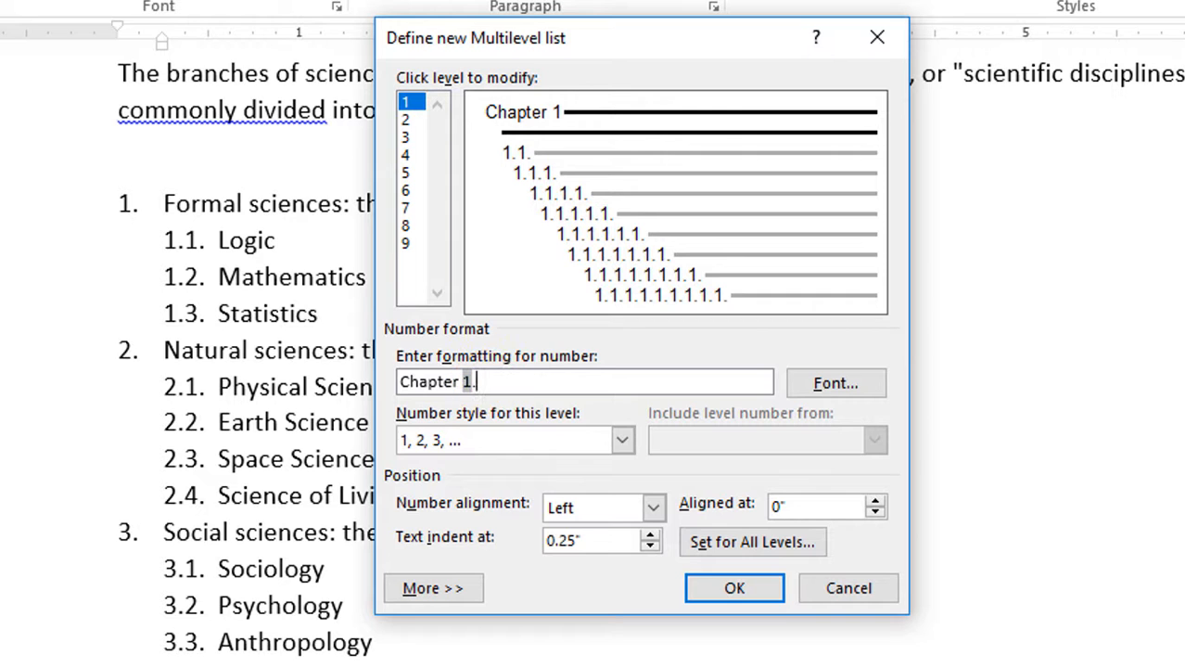
{"action": "left_click", "coordinate": [710, 587]}
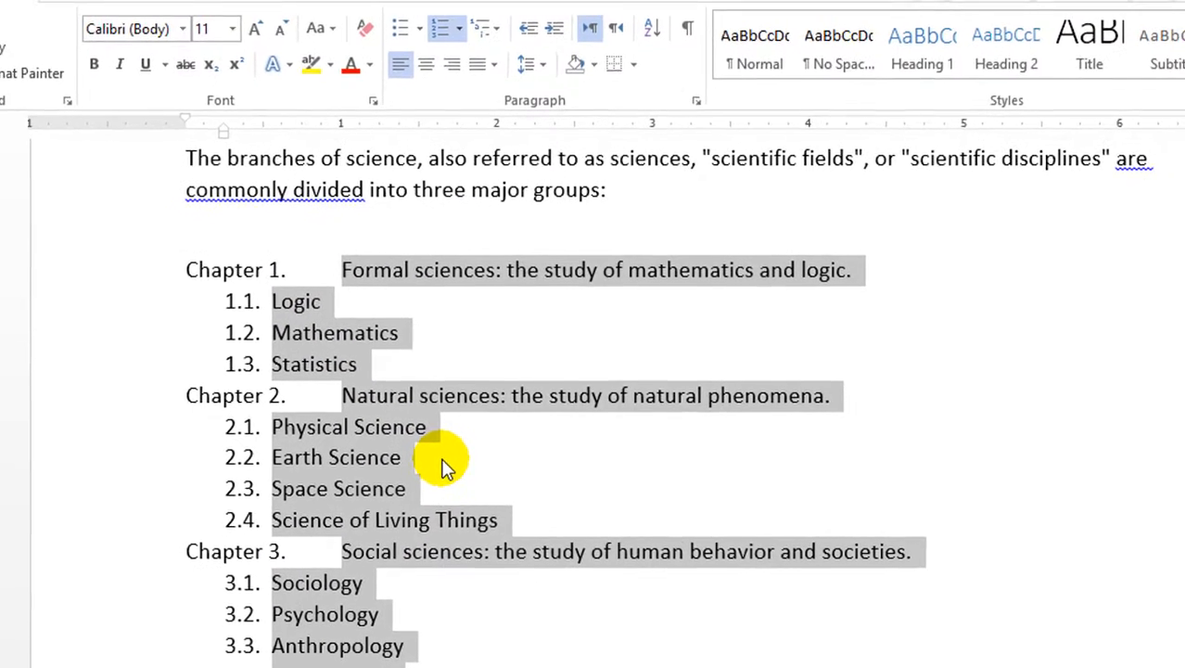
Redefine level 2 of the multilevel list as "Section" followed by the i, ii, iii, ... number style.
{"action": "left_click", "coordinate": [483, 34]}
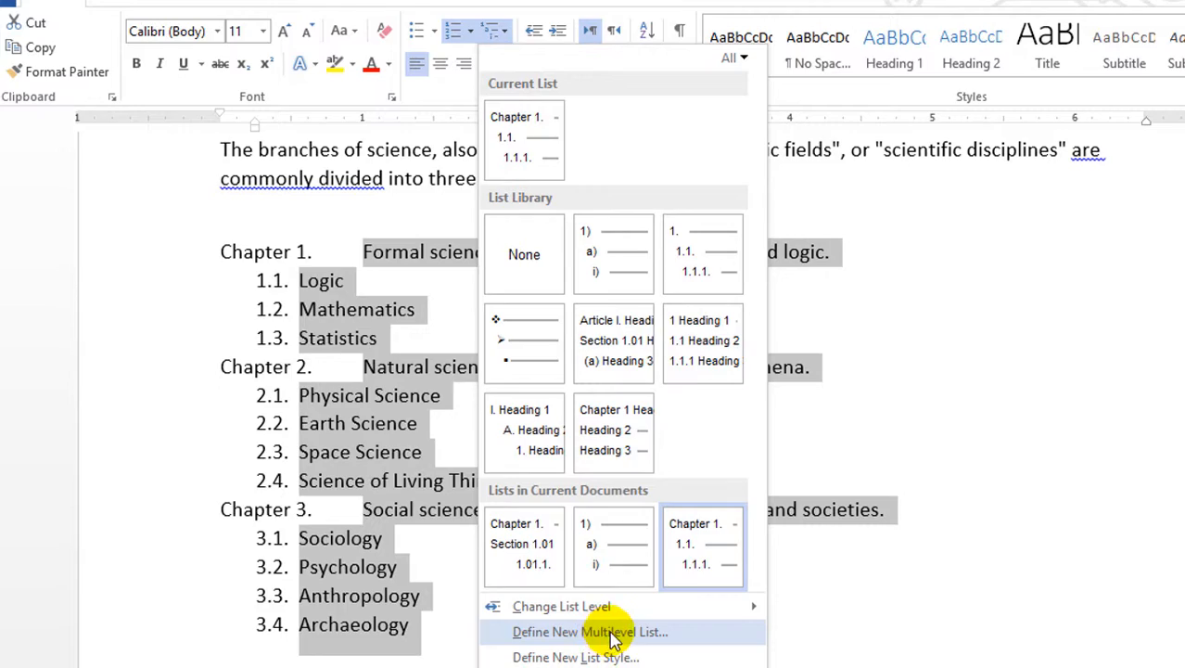
{"action": "left_click", "coordinate": [636, 640]}
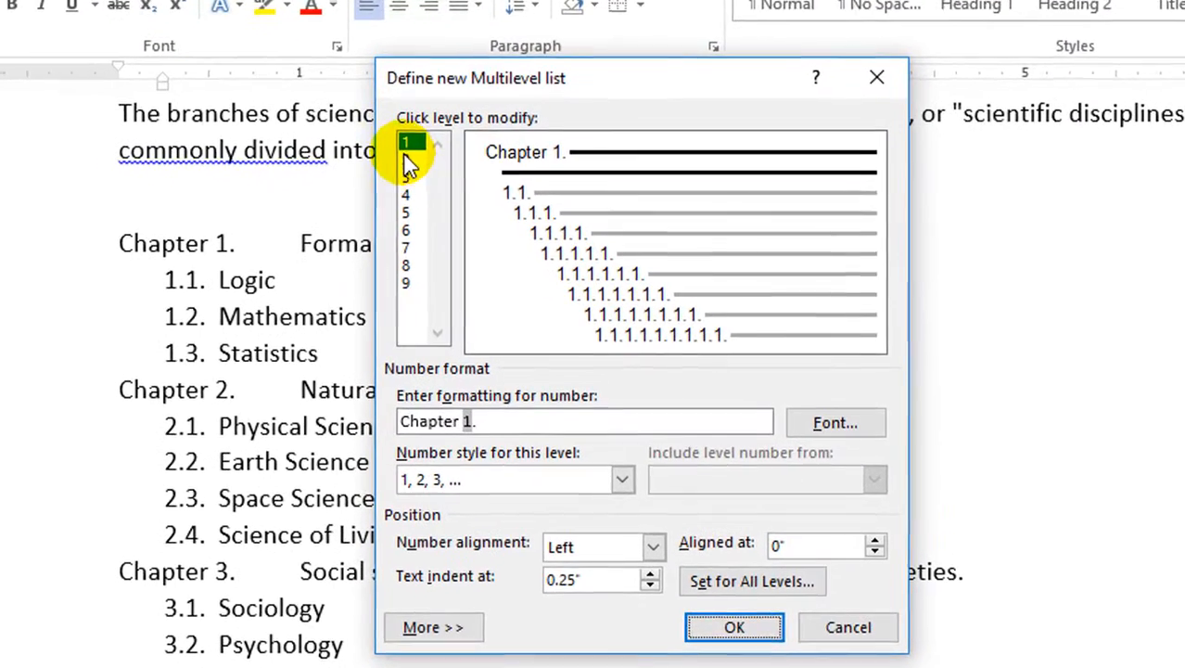
{"action": "left_click", "coordinate": [436, 180]}
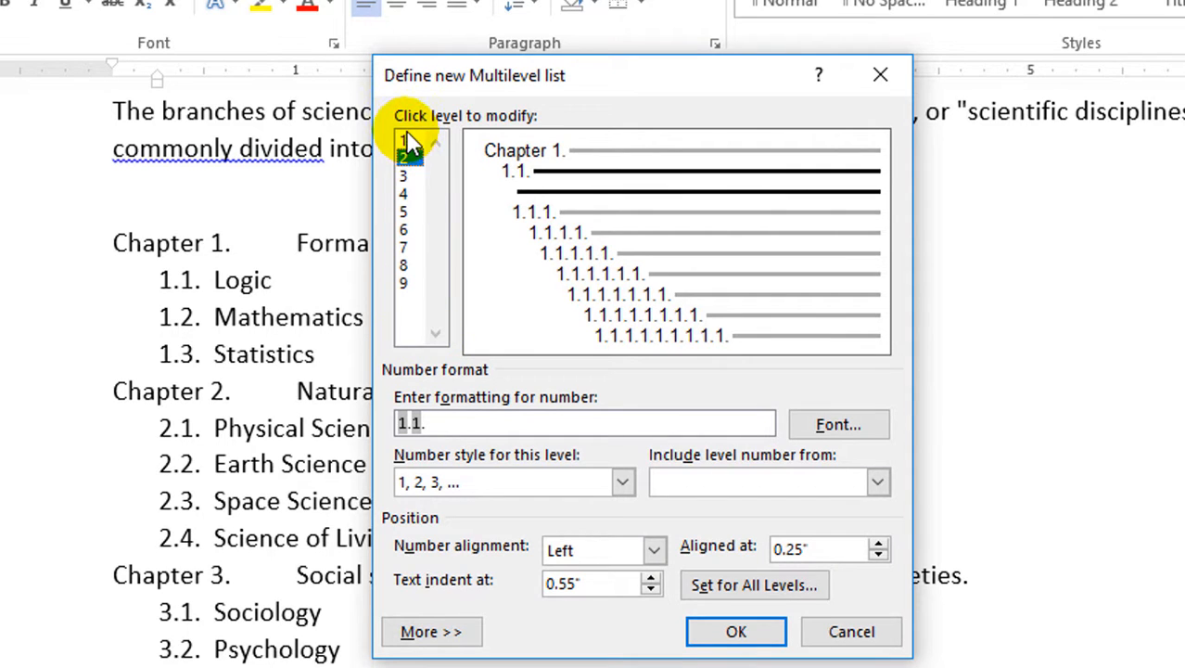
{"action": "left_click", "coordinate": [405, 141]}
{"action": "left_click", "coordinate": [482, 425]}
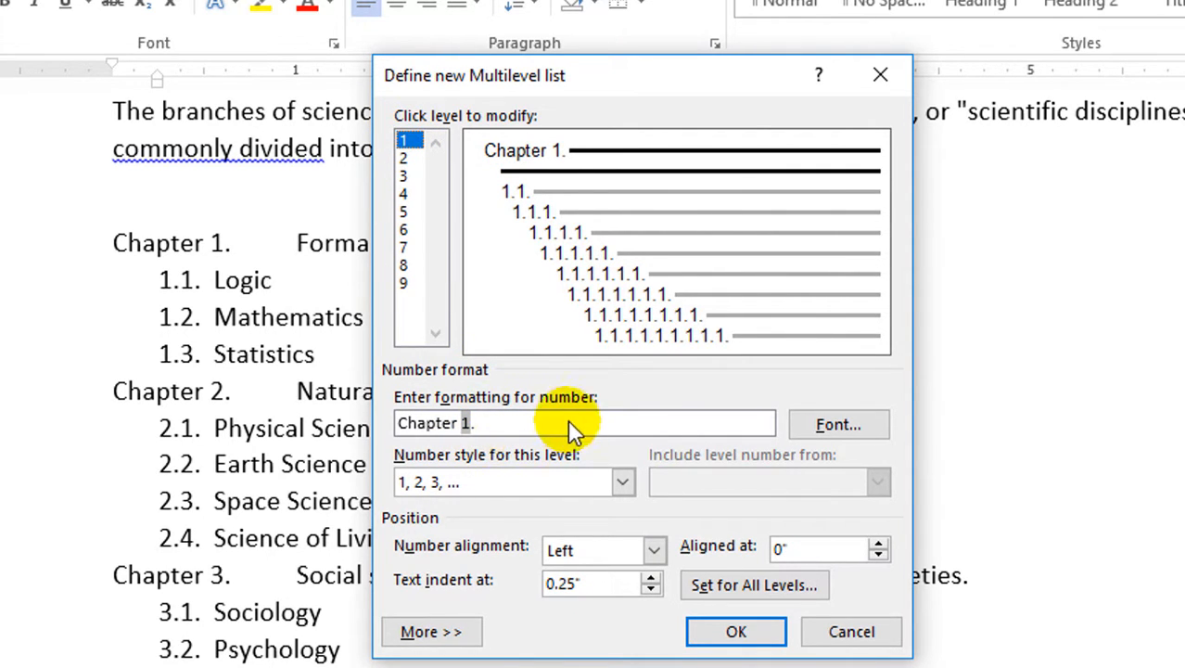
{"action": "left_click", "coordinate": [405, 160]}
{"action": "left_click", "coordinate": [450, 422]}
{"action": "left_click", "coordinate": [408, 422]}
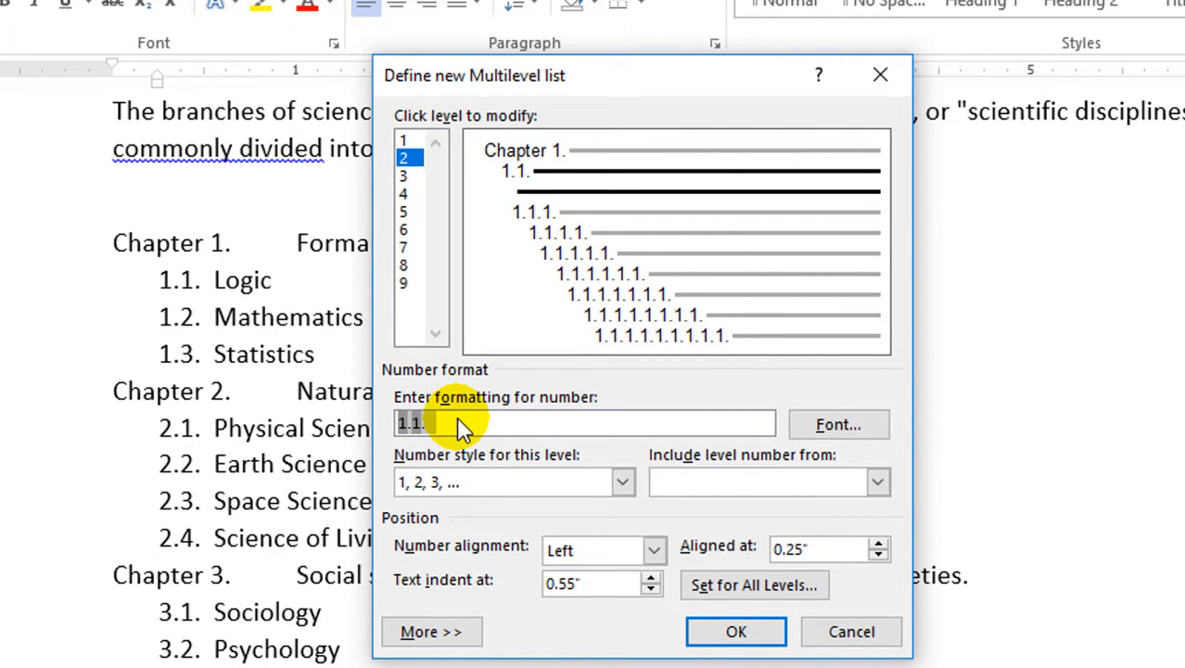
{"action": "type", "text": "Section"}
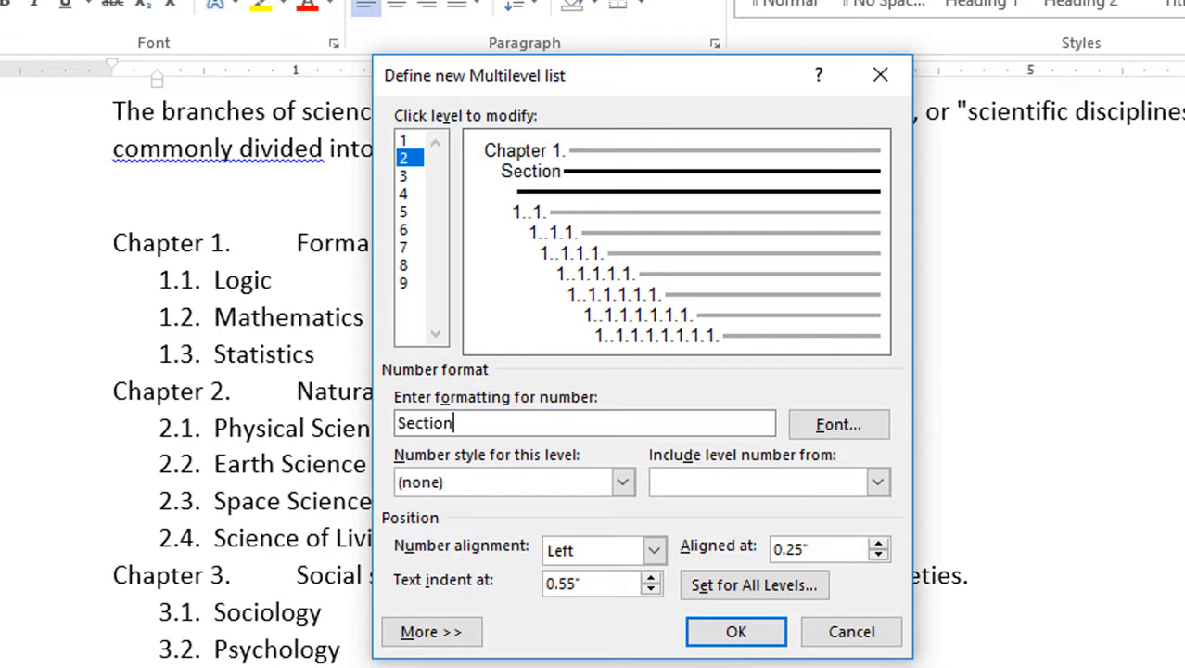
{"action": "left_click", "coordinate": [621, 482]}
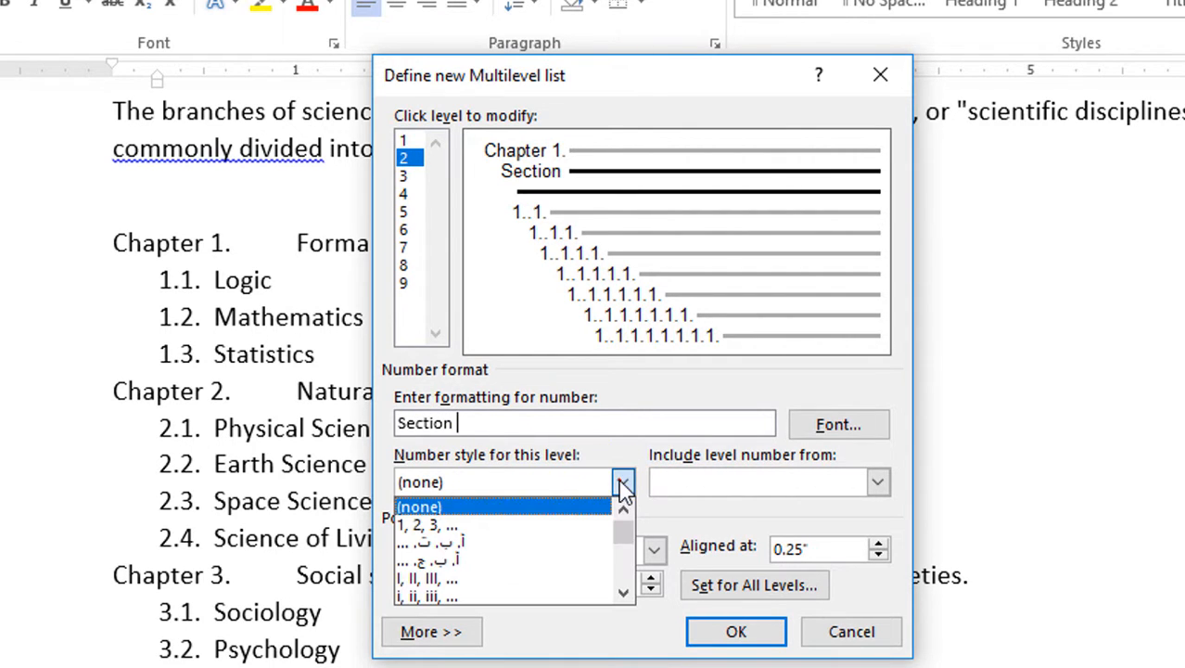
{"action": "left_click", "coordinate": [456, 591]}
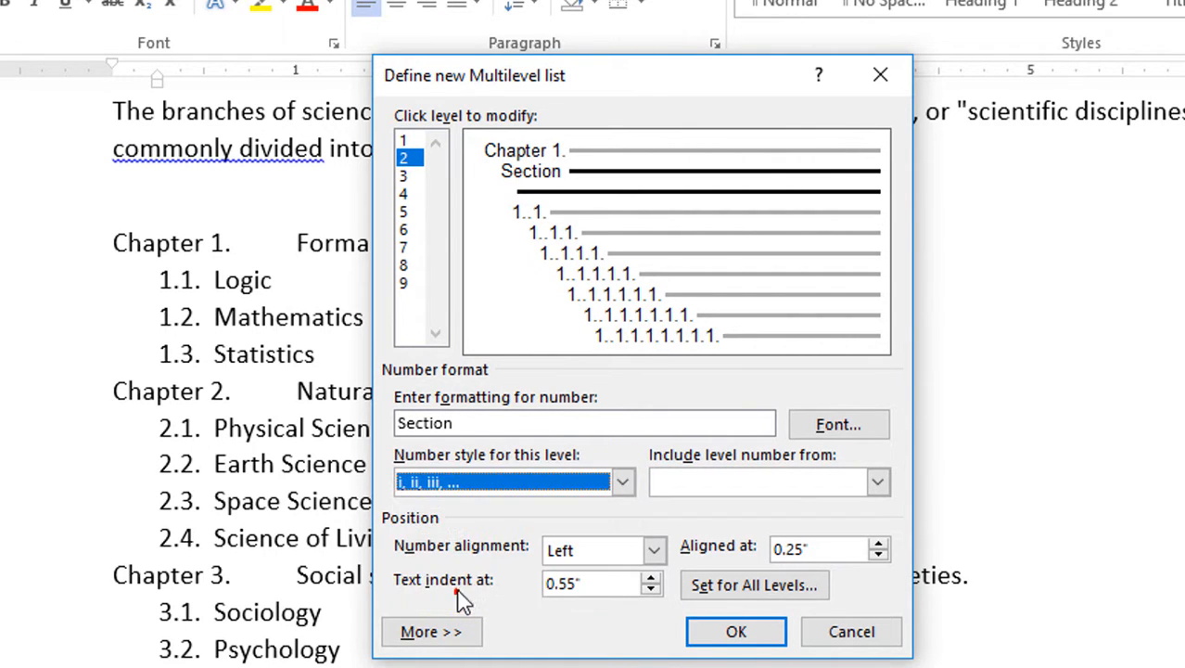
{"action": "left_click", "coordinate": [733, 634]}
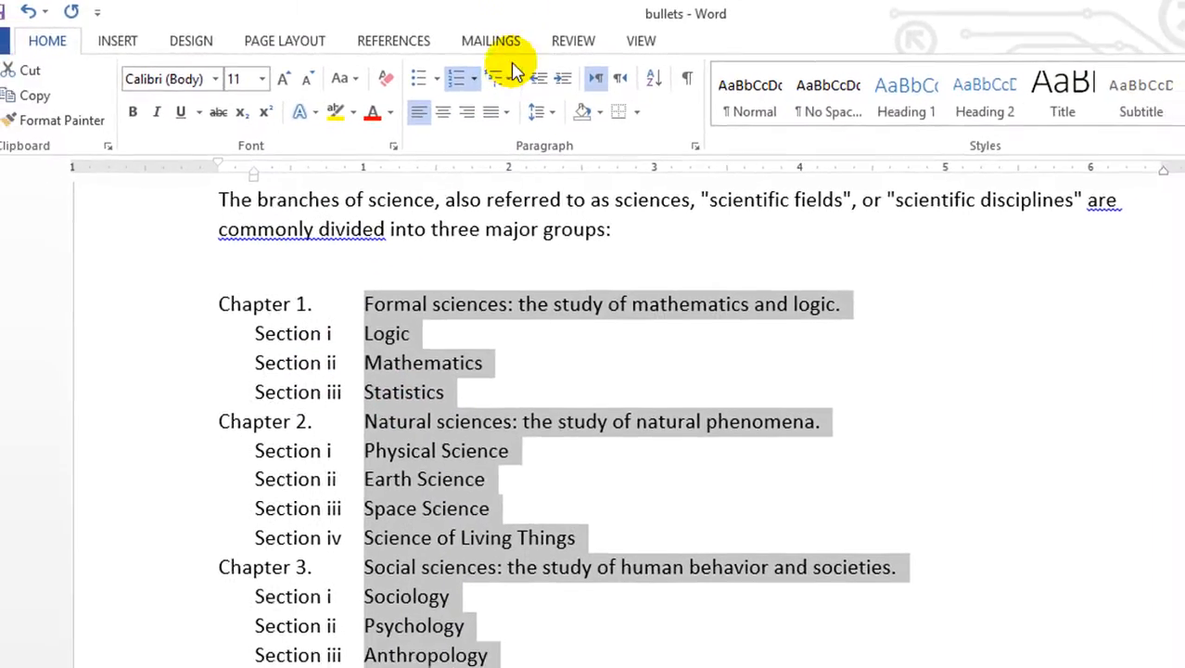
Redefine level 2 of the multilevel list so the word "Section" is followed by the number included from Level 1.
{"action": "left_click", "coordinate": [508, 76]}
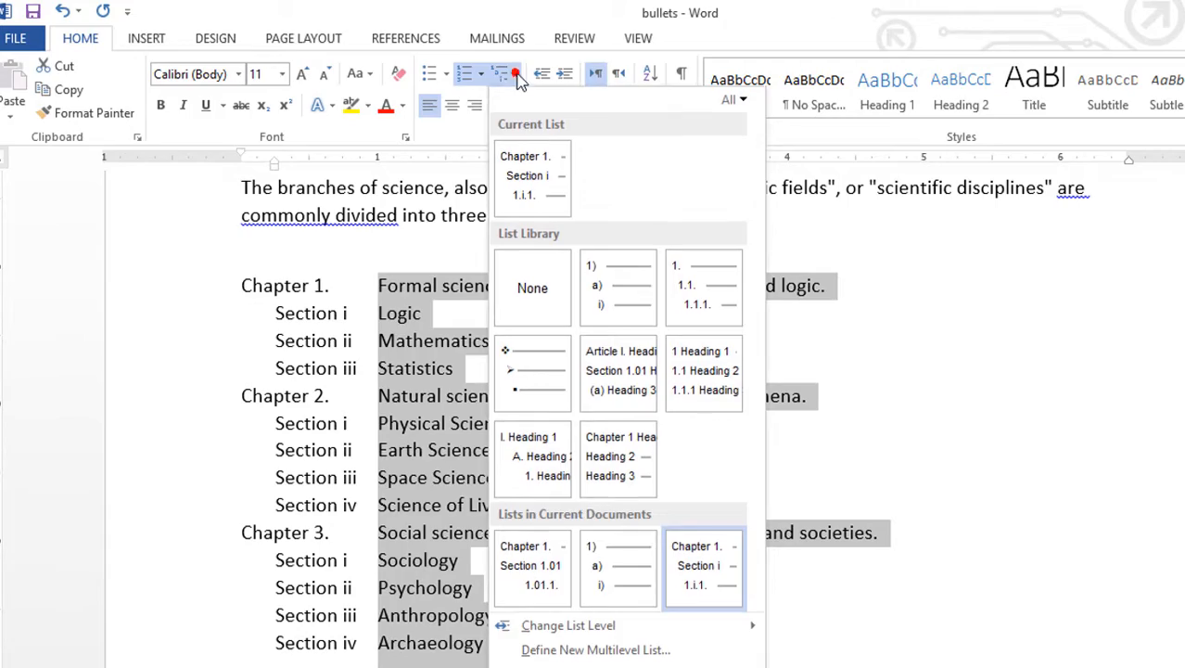
{"action": "left_click", "coordinate": [581, 654]}
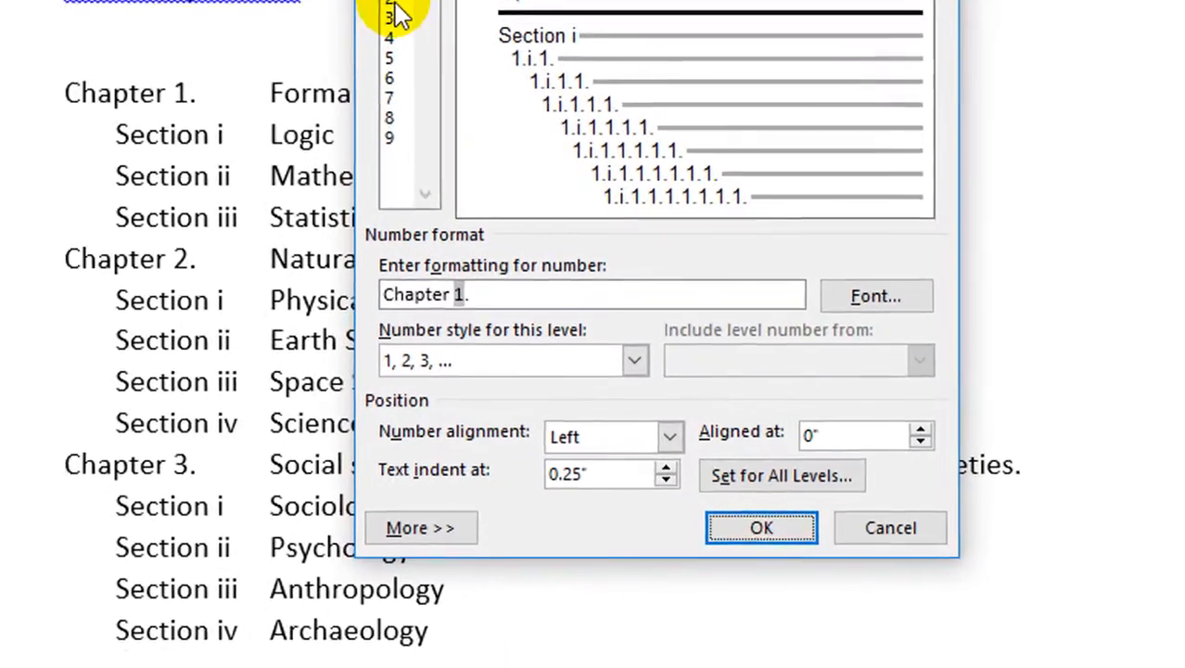
{"action": "left_click", "coordinate": [464, 221]}
{"action": "left_click", "coordinate": [450, 222]}
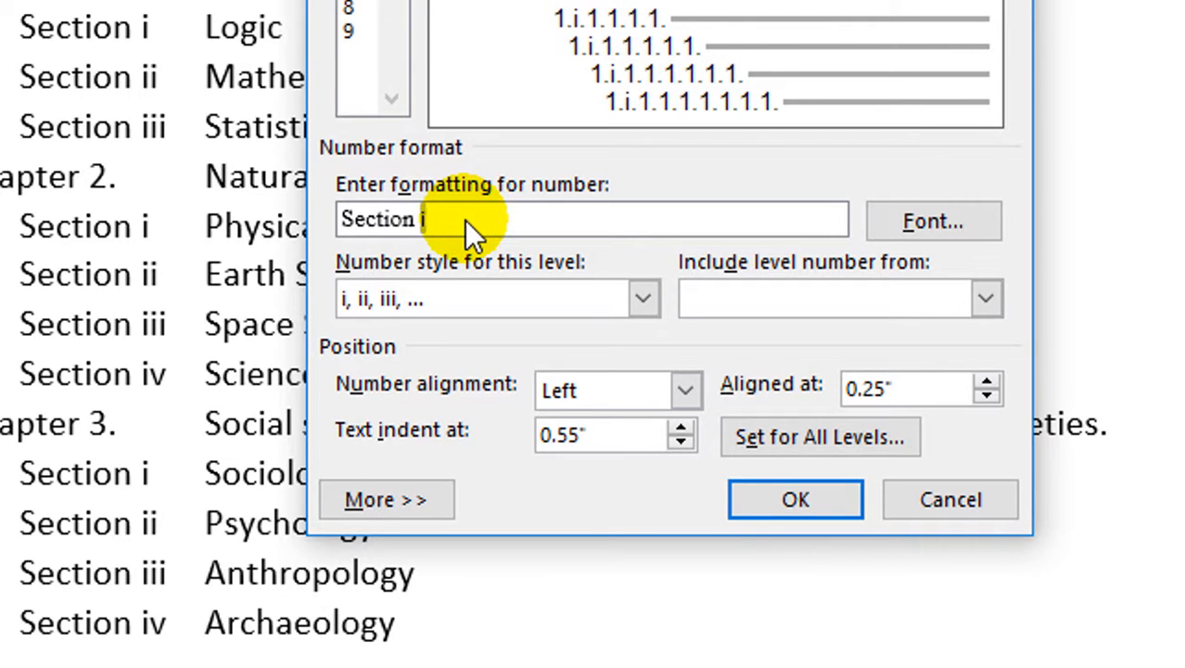
{"action": "key", "text": "BackSpace"}
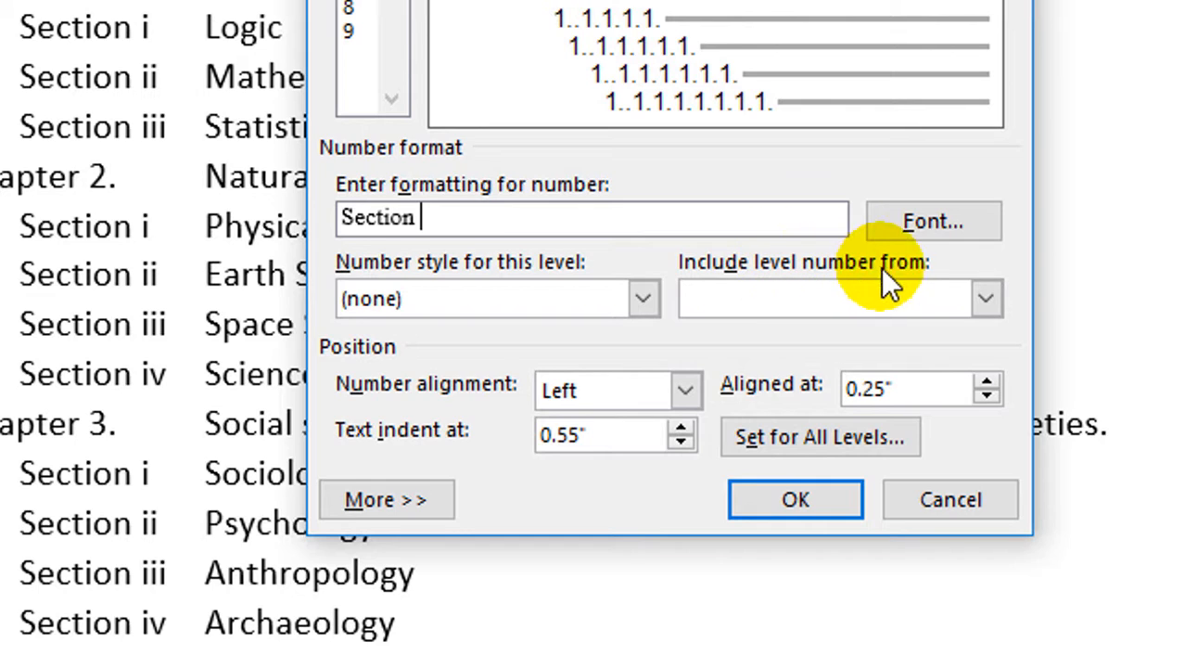
{"action": "left_click", "coordinate": [987, 303]}
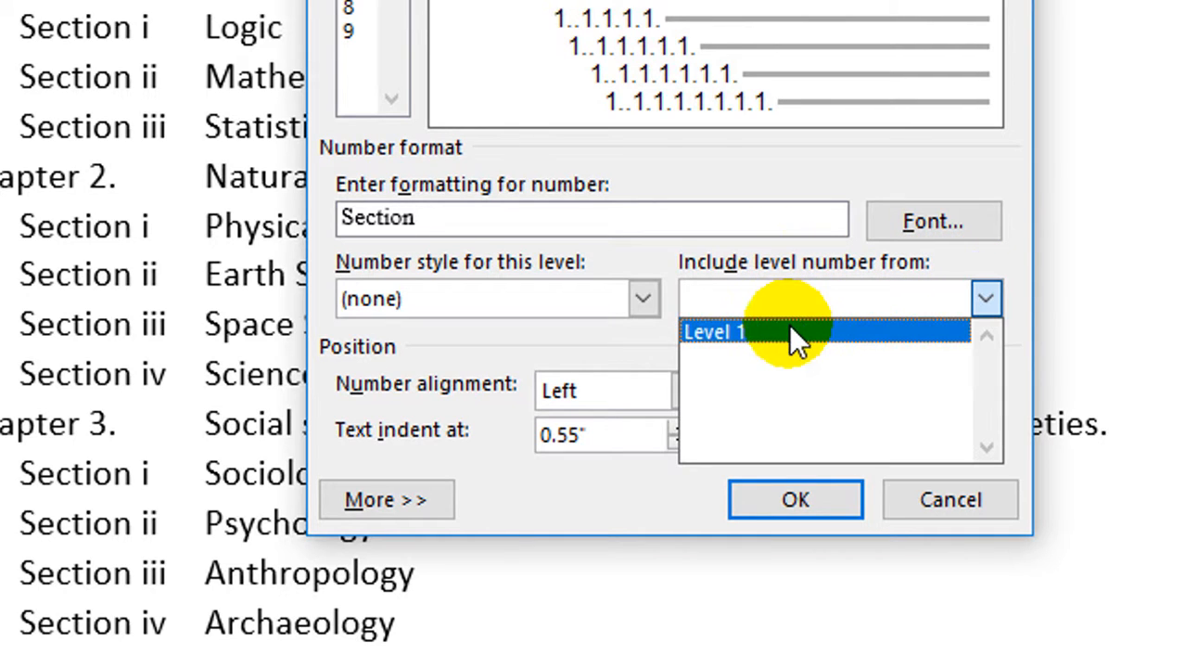
{"action": "left_click", "coordinate": [787, 326]}
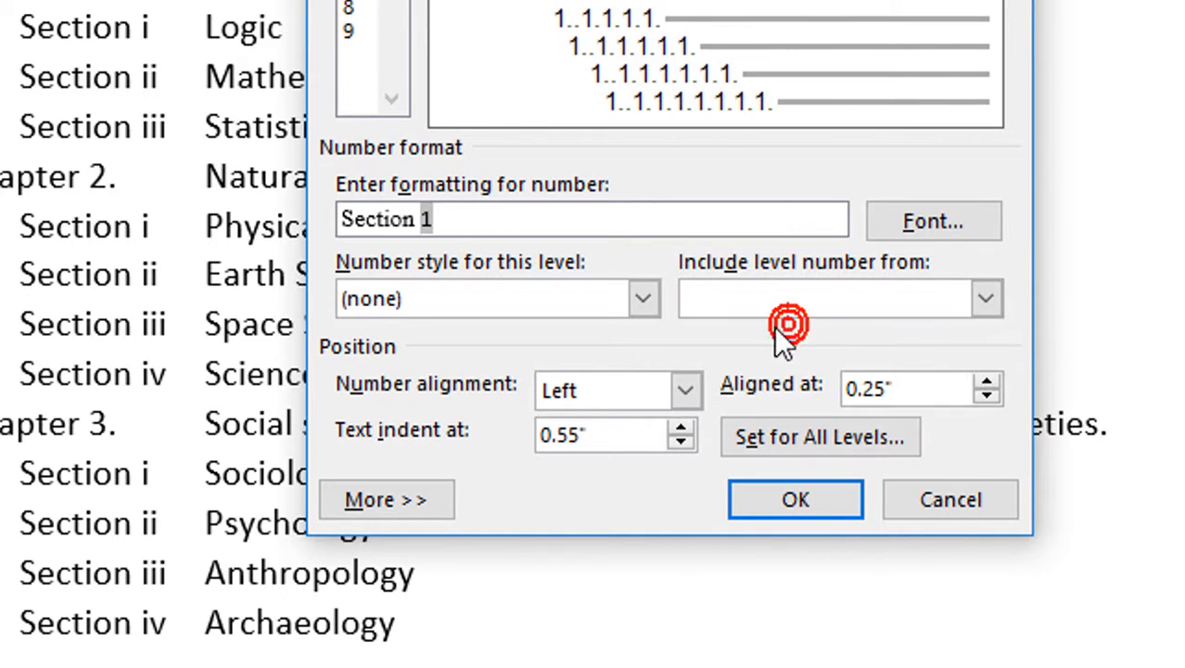
Complete the level 2 format as "Section 1.1" with a period and the 1, 2, 3, ... number style, and apply the list.
{"action": "left_click", "coordinate": [453, 219]}
{"action": "type", "text": "."}
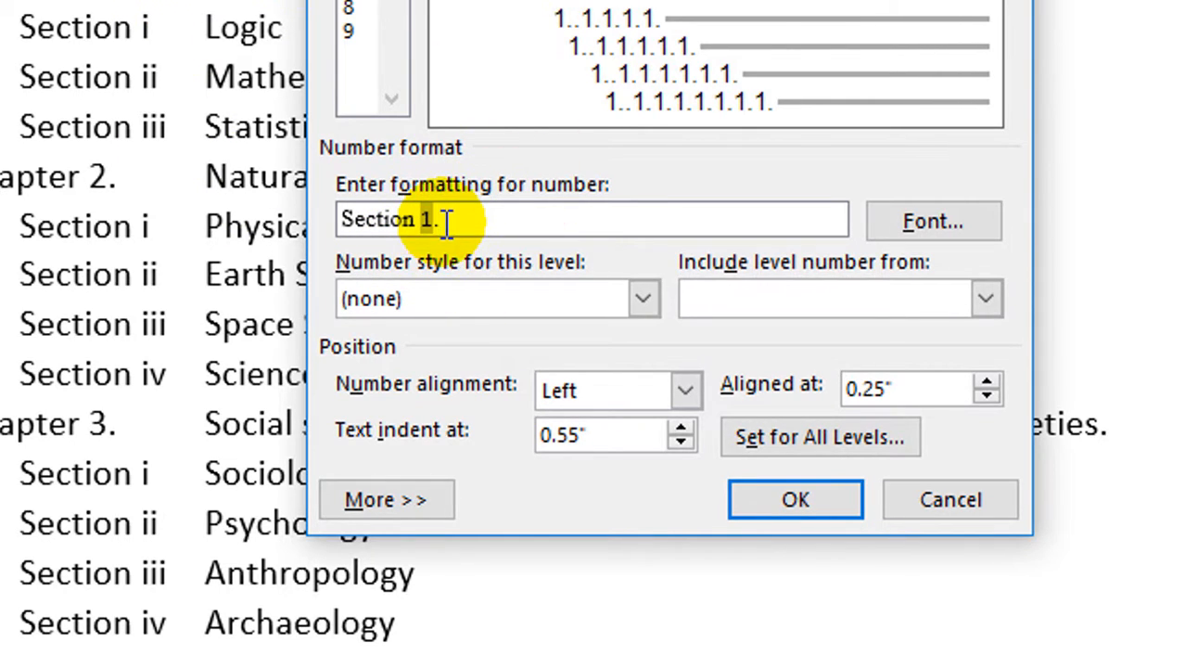
{"action": "left_click", "coordinate": [644, 299]}
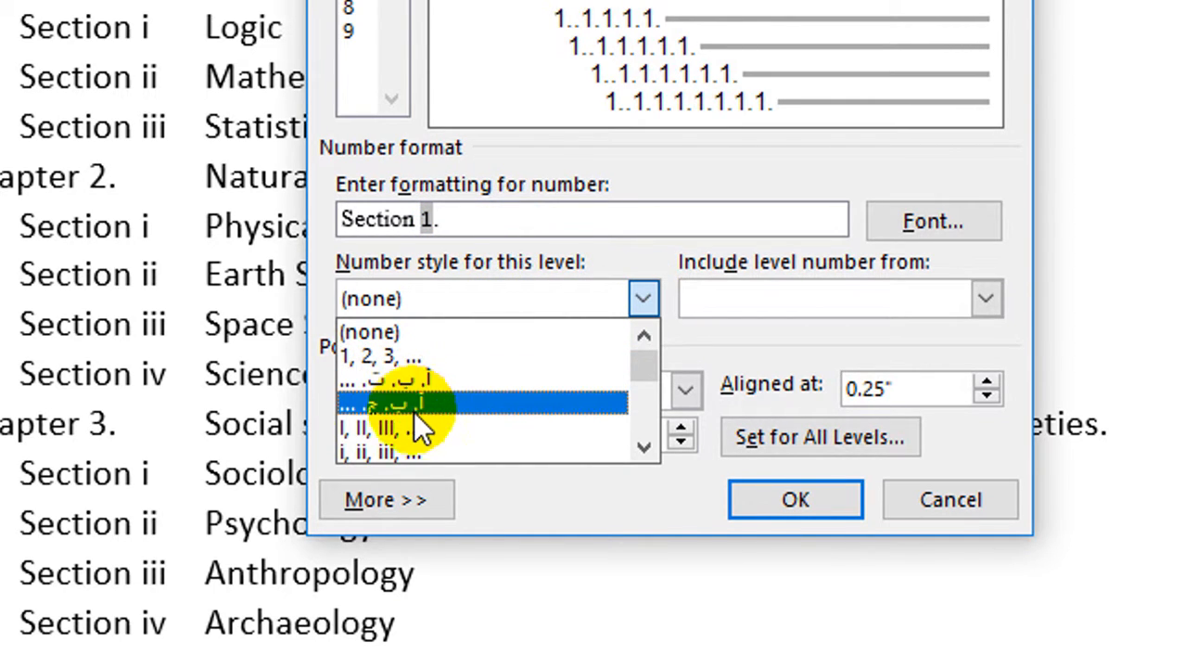
{"action": "left_click", "coordinate": [418, 362]}
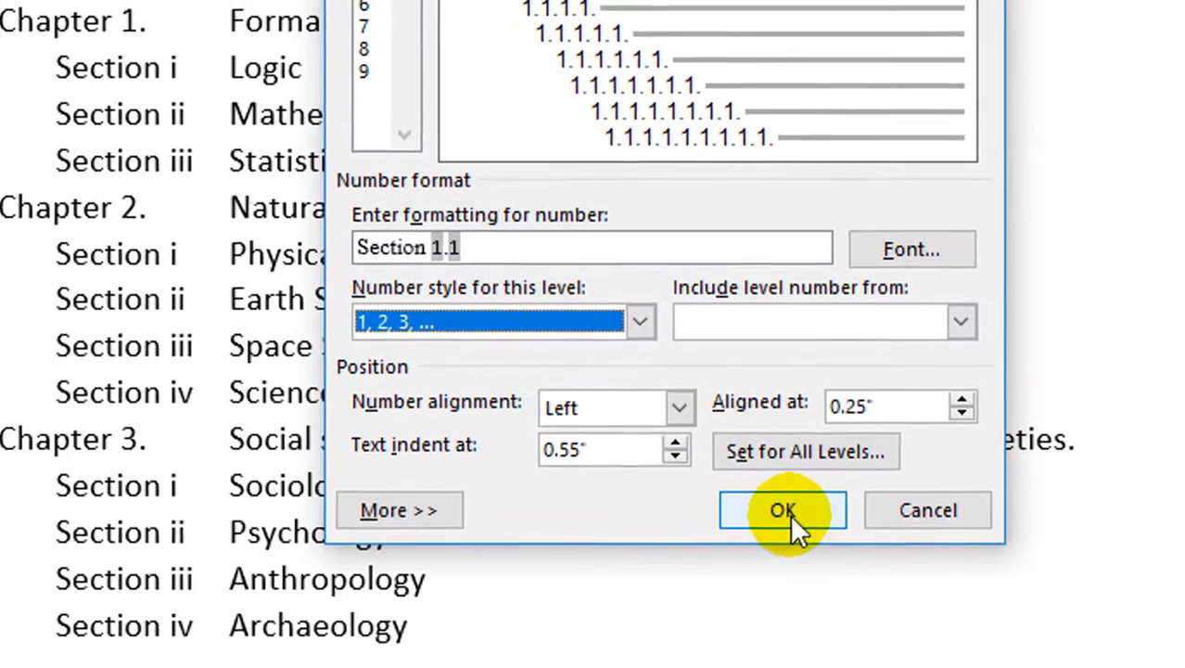
{"action": "left_click", "coordinate": [790, 513]}
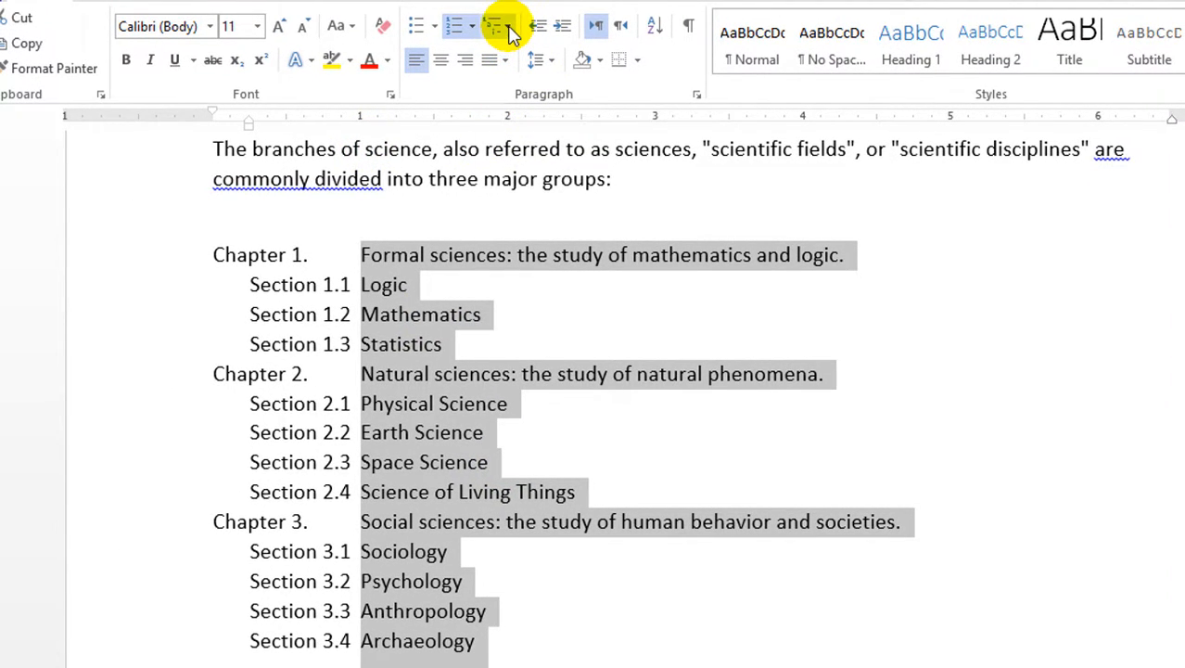
Redefine level 2 of the multilevel list with the small solid round bullet as its number style.
{"action": "left_click", "coordinate": [509, 31]}
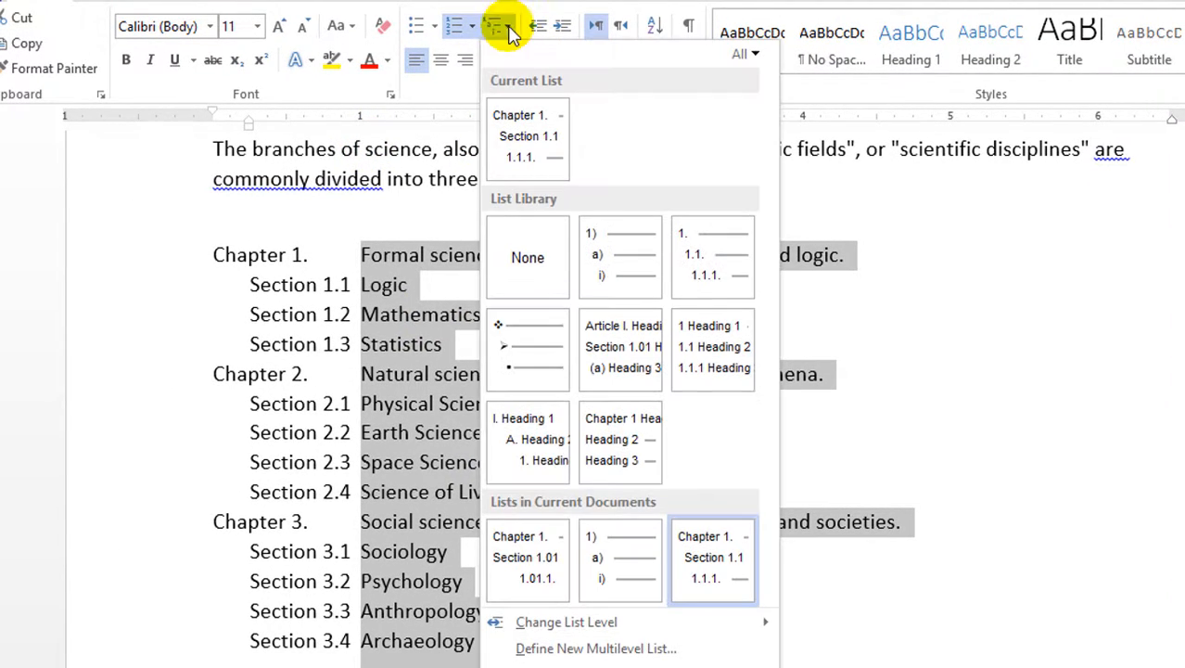
{"action": "left_click", "coordinate": [573, 649]}
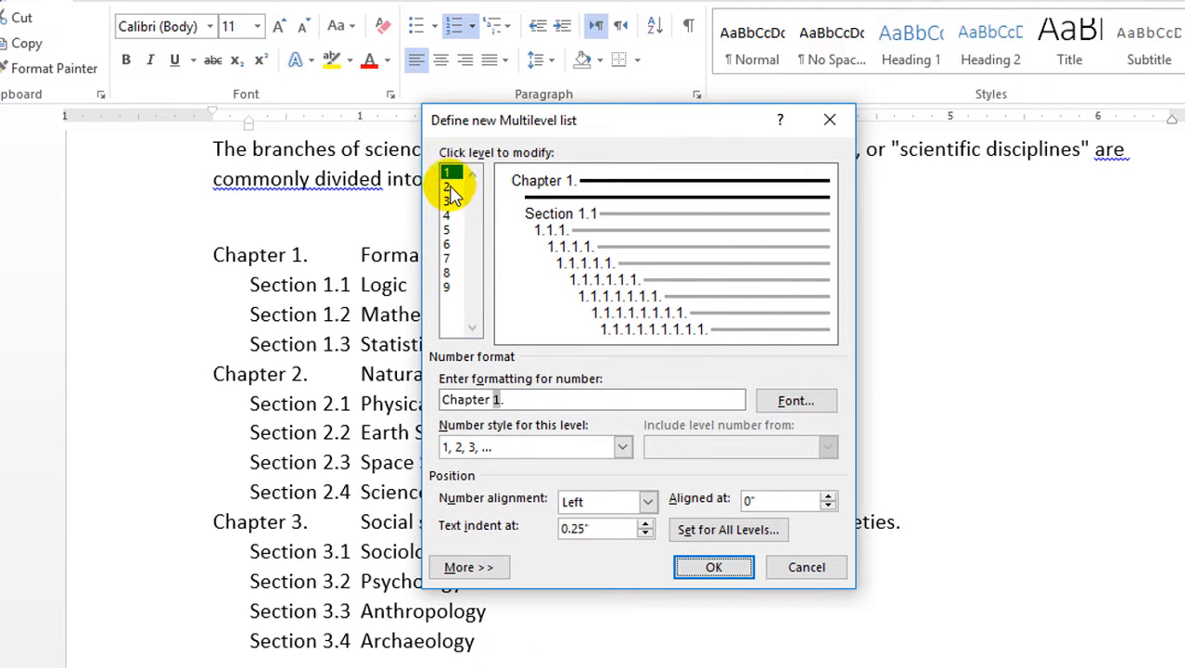
{"action": "left_click", "coordinate": [448, 186]}
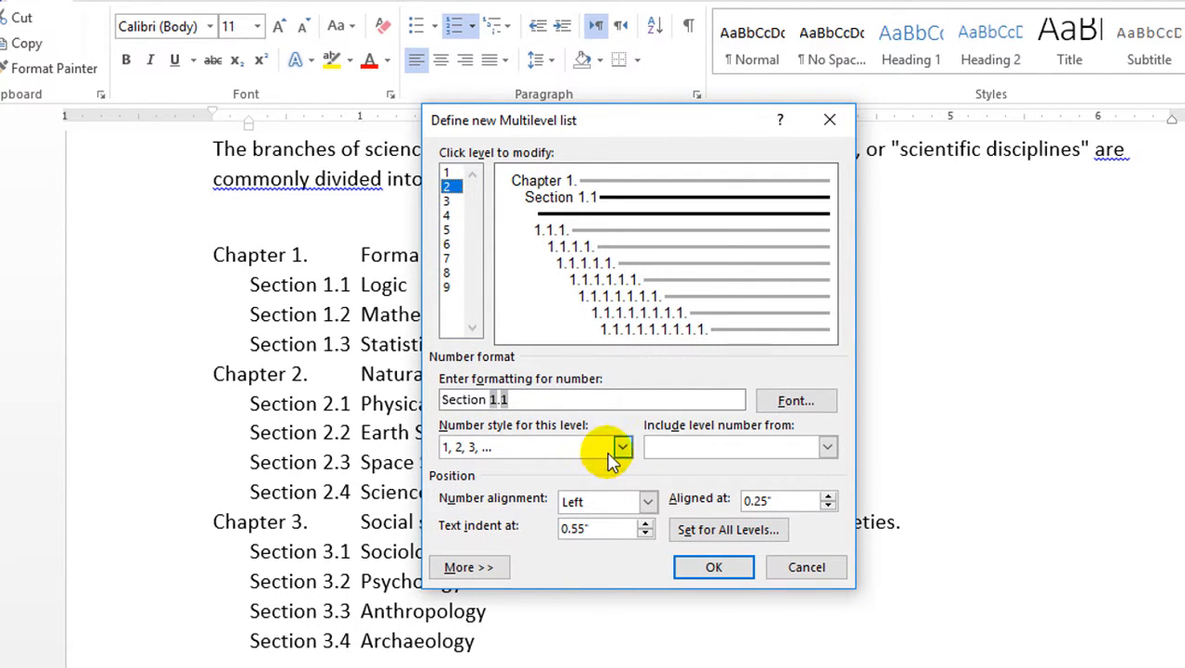
{"action": "left_click", "coordinate": [621, 449]}
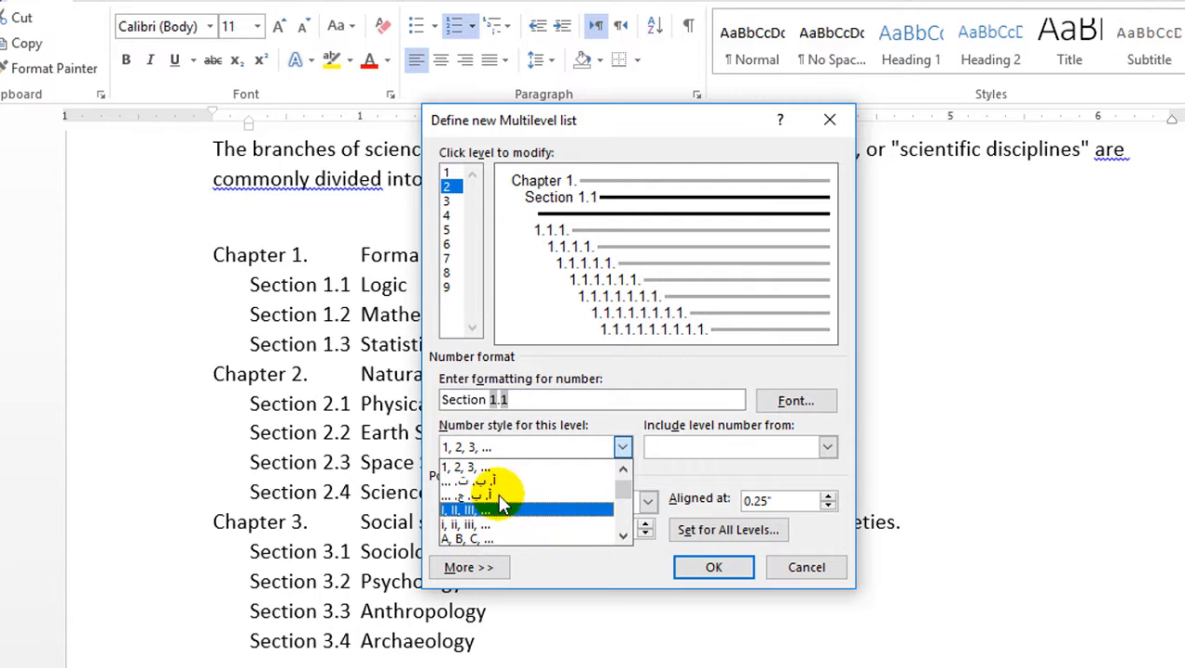
{"action": "left_click", "coordinate": [623, 537]}
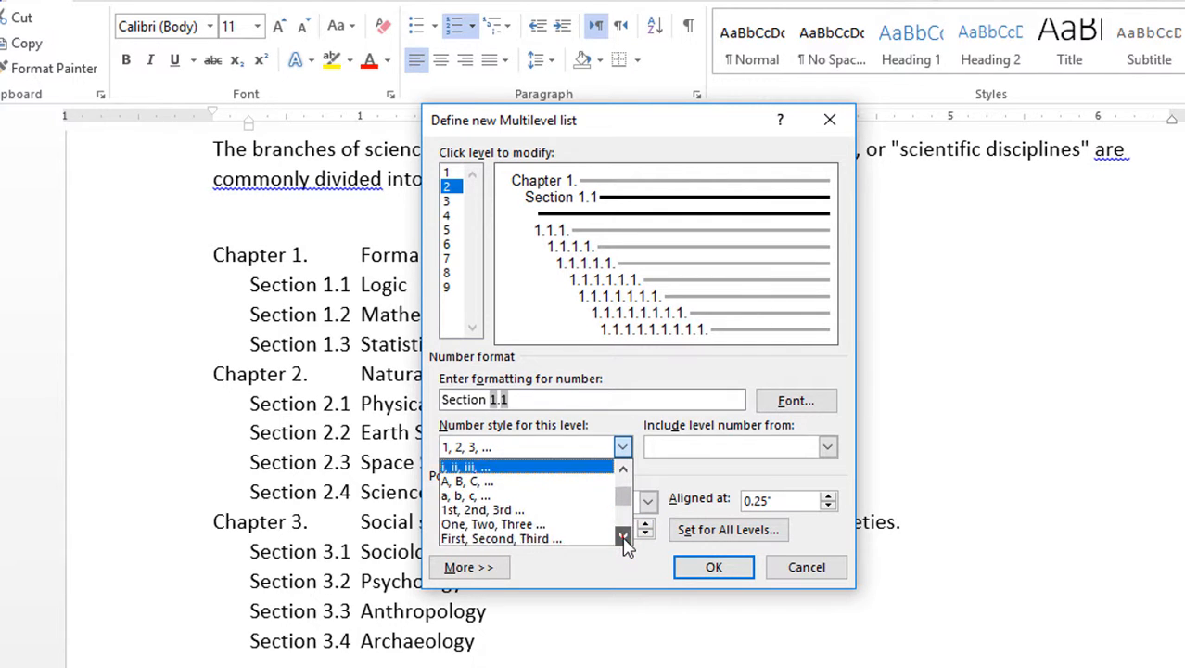
{"action": "left_click", "coordinate": [623, 537]}
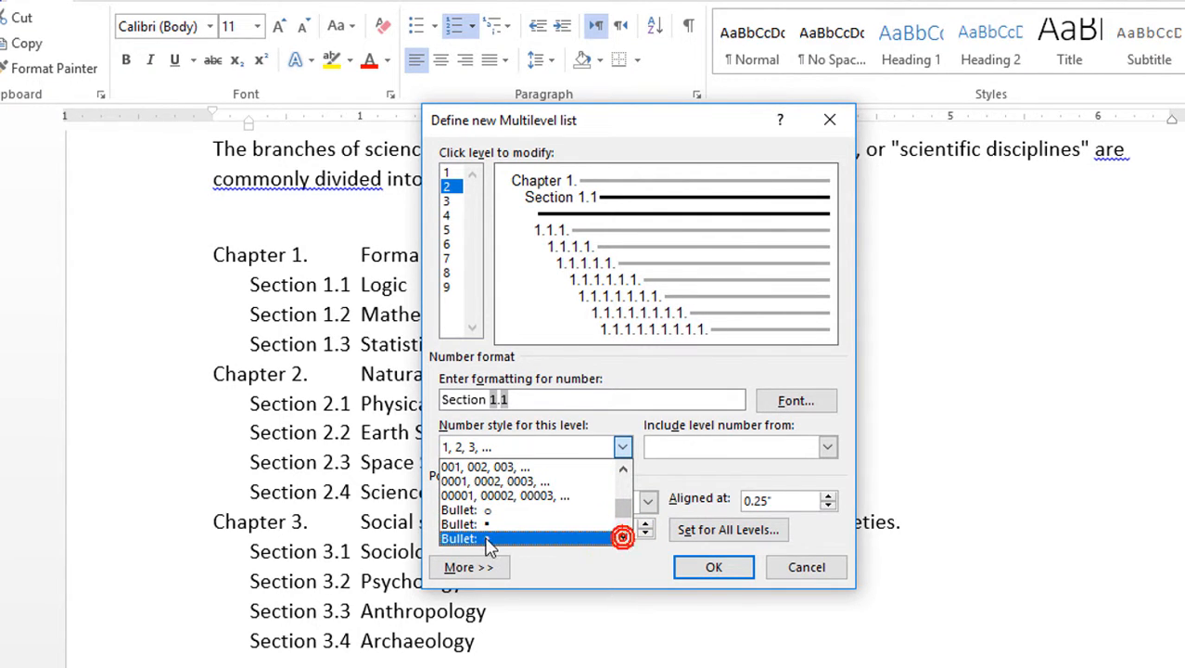
{"action": "left_click", "coordinate": [510, 525]}
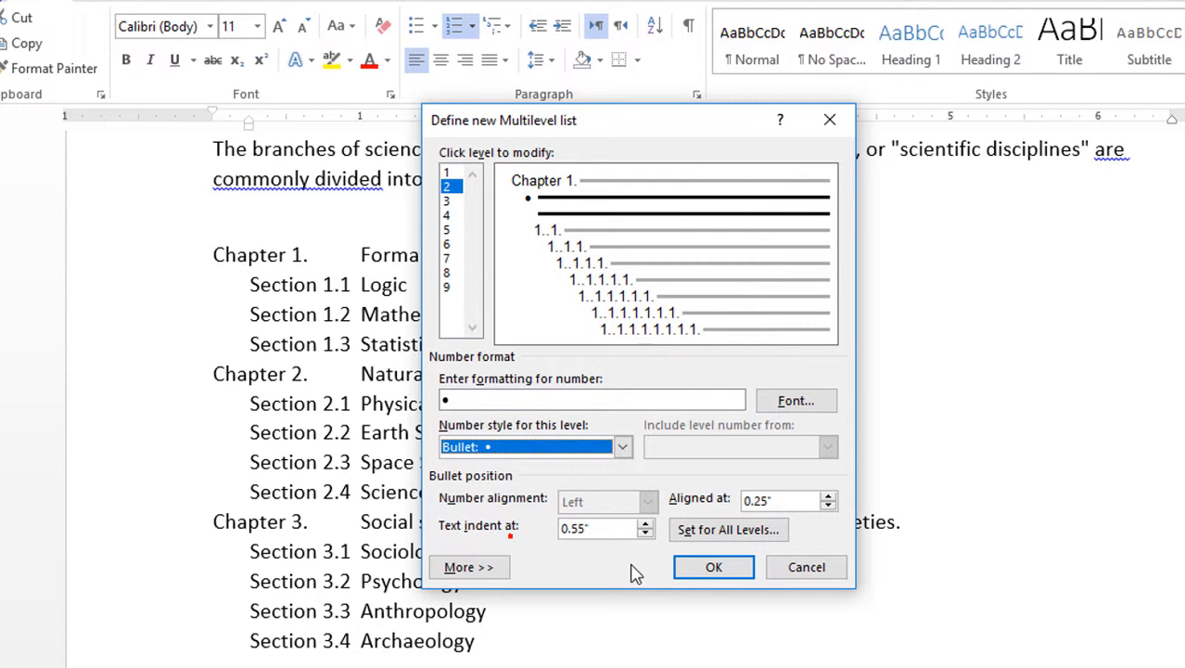
{"action": "left_click", "coordinate": [710, 566]}
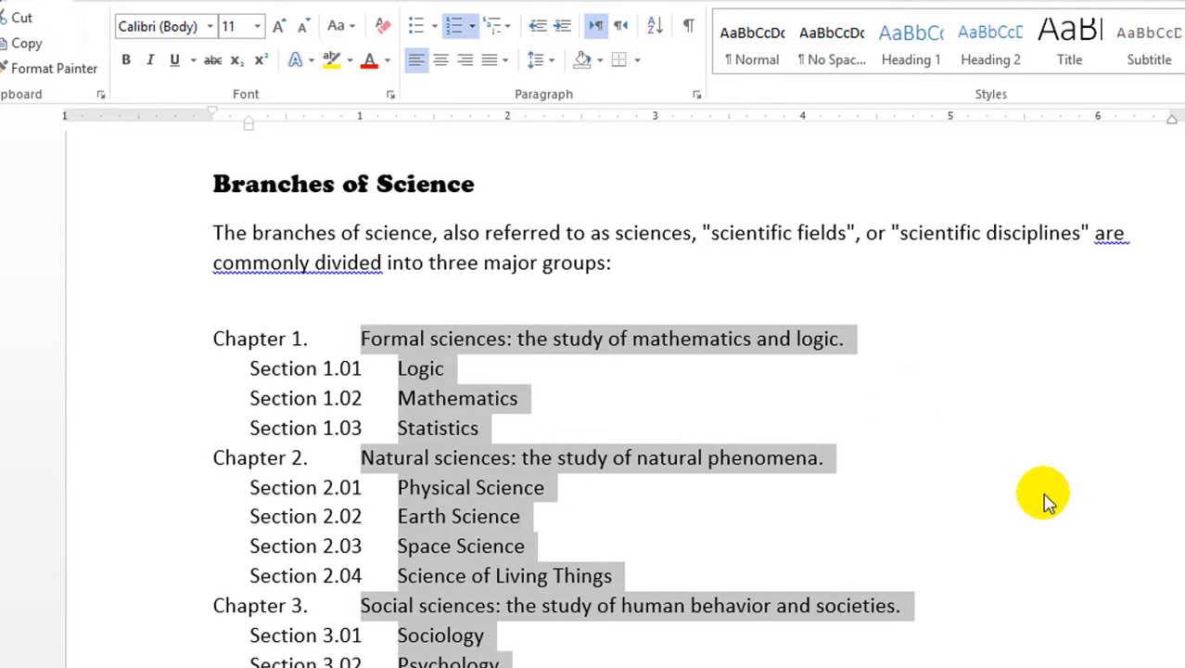
Redefine level 1 of the Chapter/Section list with its number aligned at 0.25" and its text indent at 1".
{"action": "left_click", "coordinate": [500, 27]}
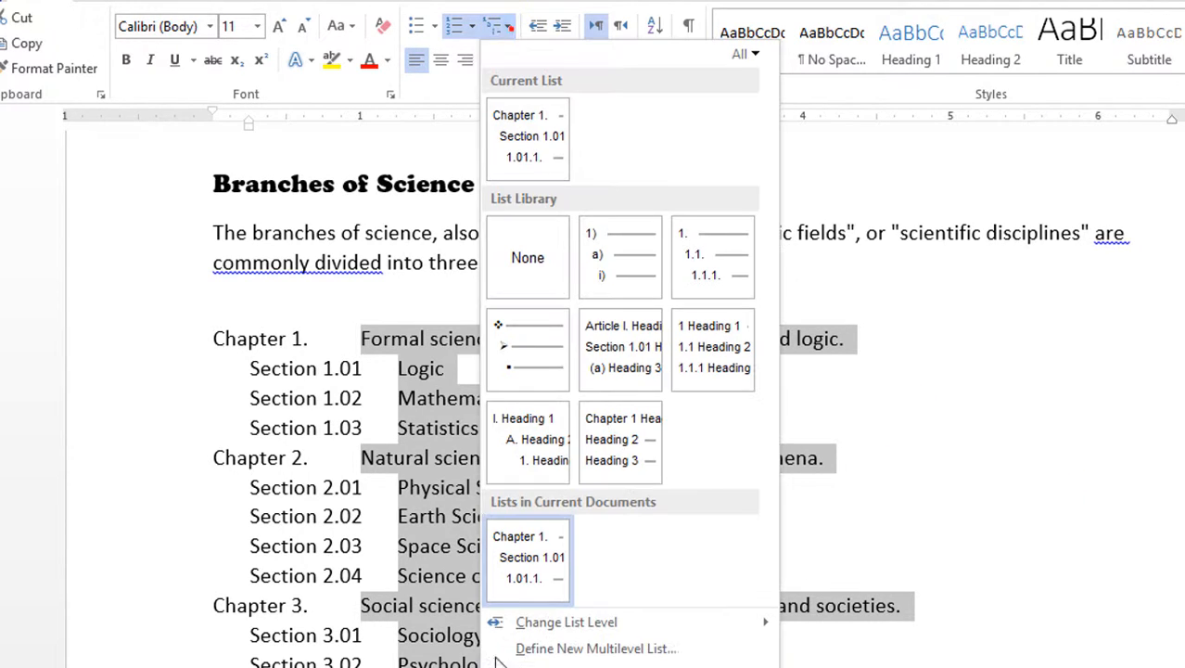
{"action": "left_click", "coordinate": [565, 648]}
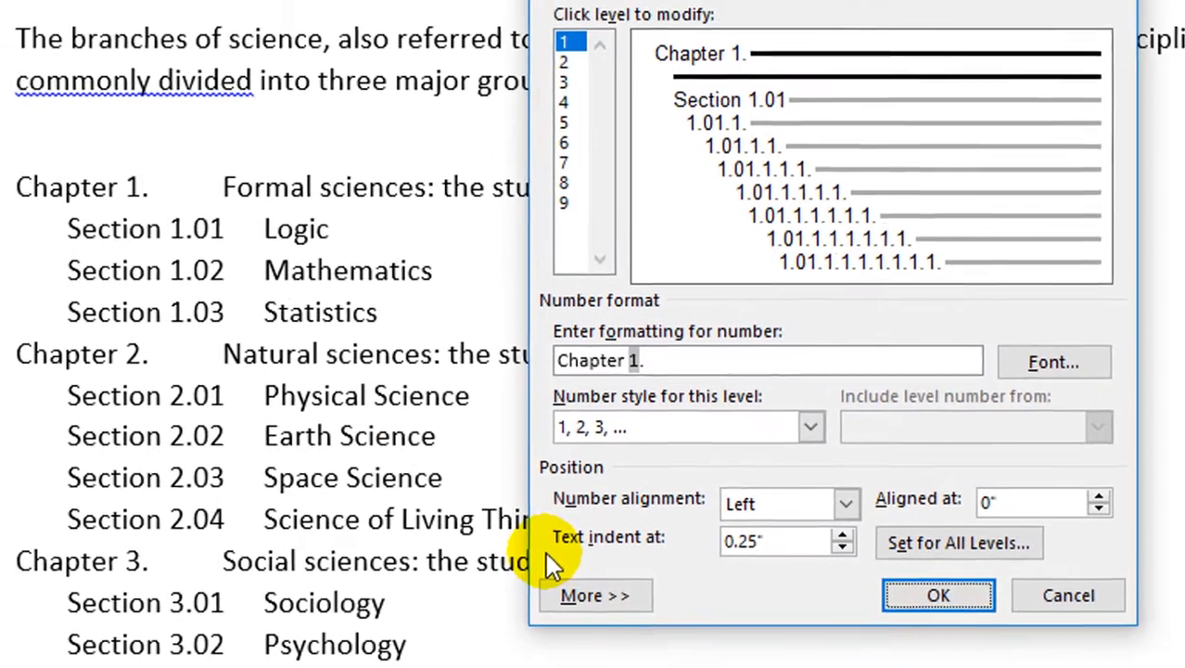
{"action": "left_click", "coordinate": [563, 43]}
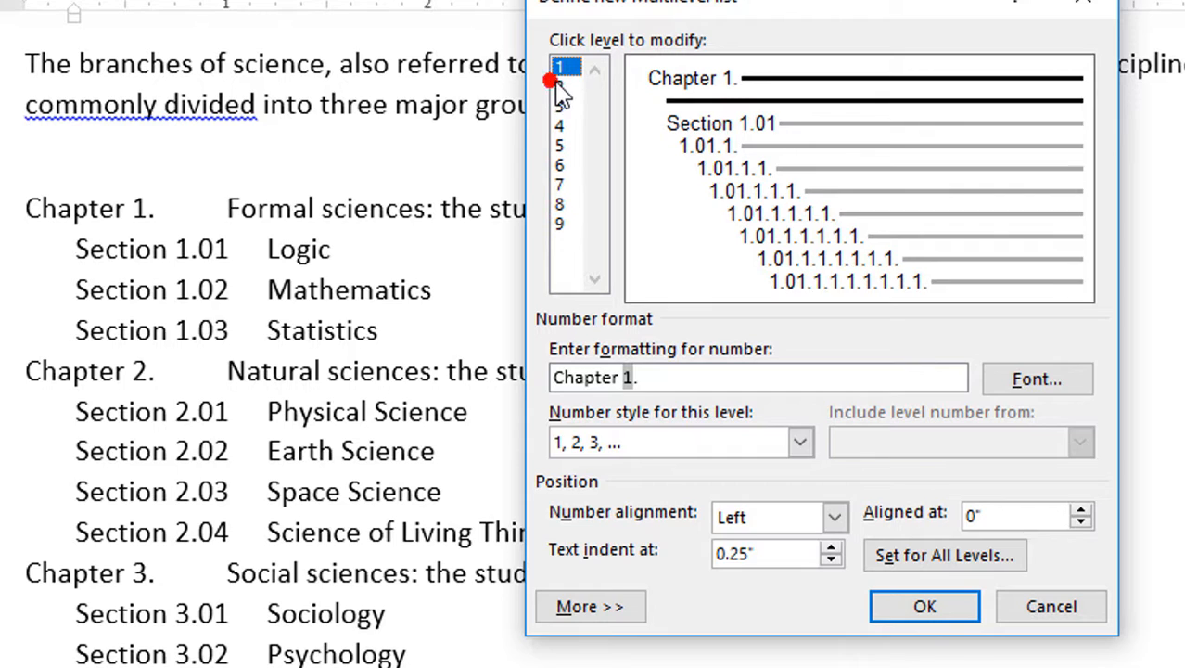
{"action": "left_click", "coordinate": [558, 85]}
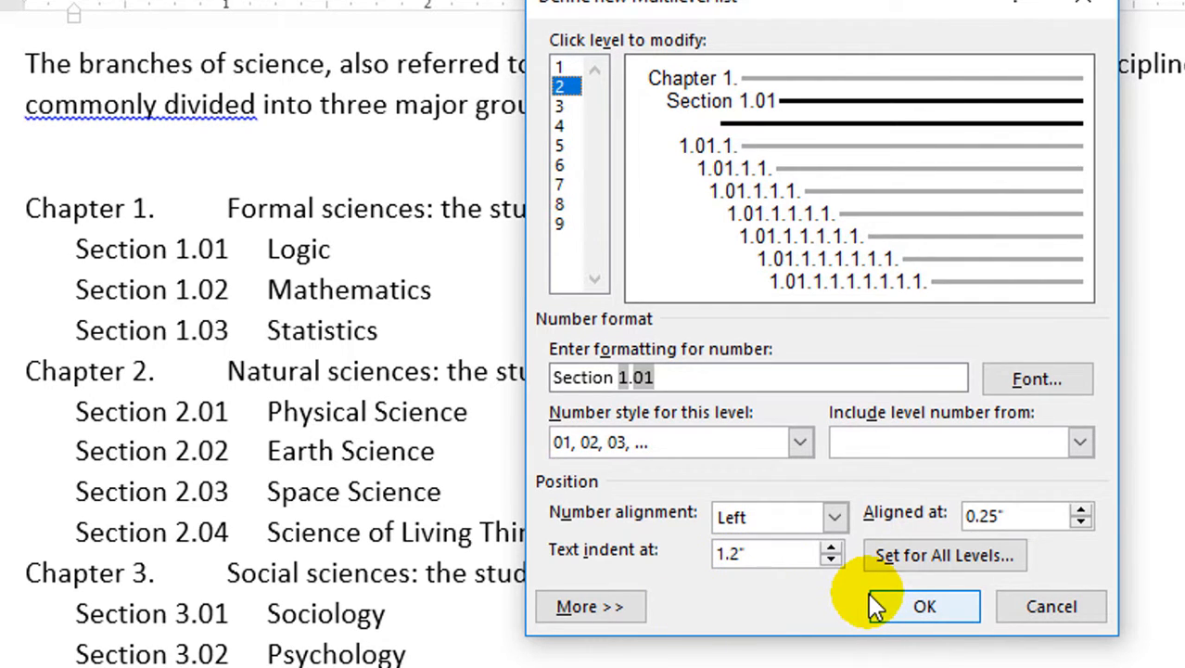
{"action": "left_click", "coordinate": [561, 66]}
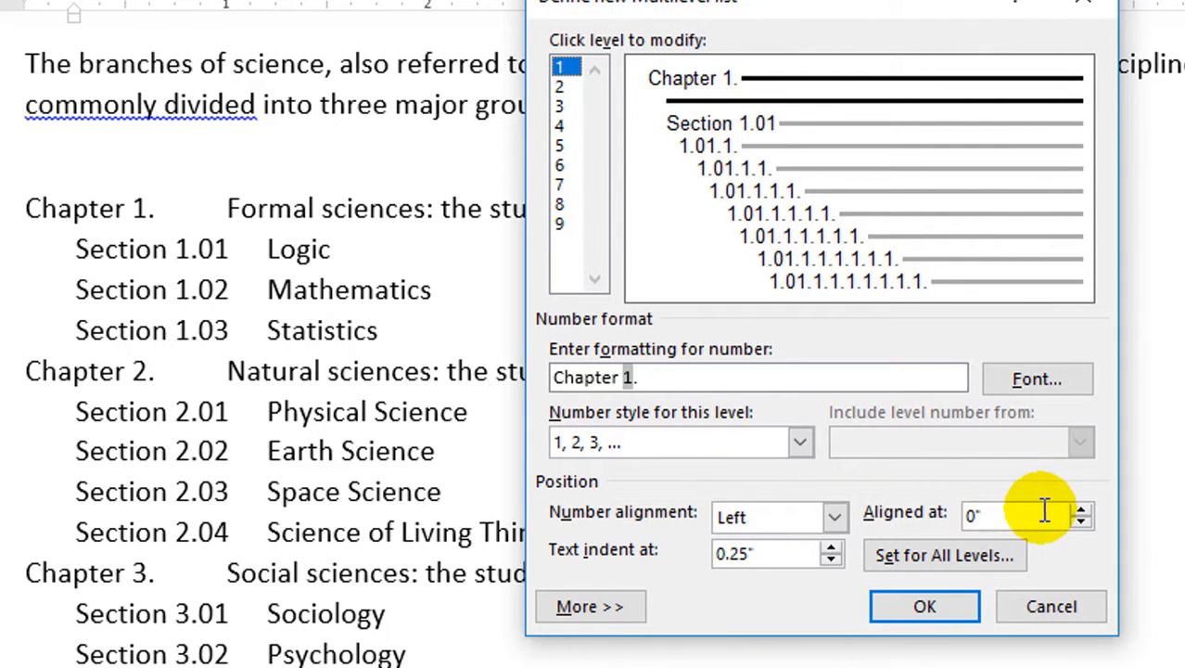
{"action": "left_click_drag", "start_coordinate": [1045, 509], "coordinate": [998, 501]}
{"action": "type", "text": "."}
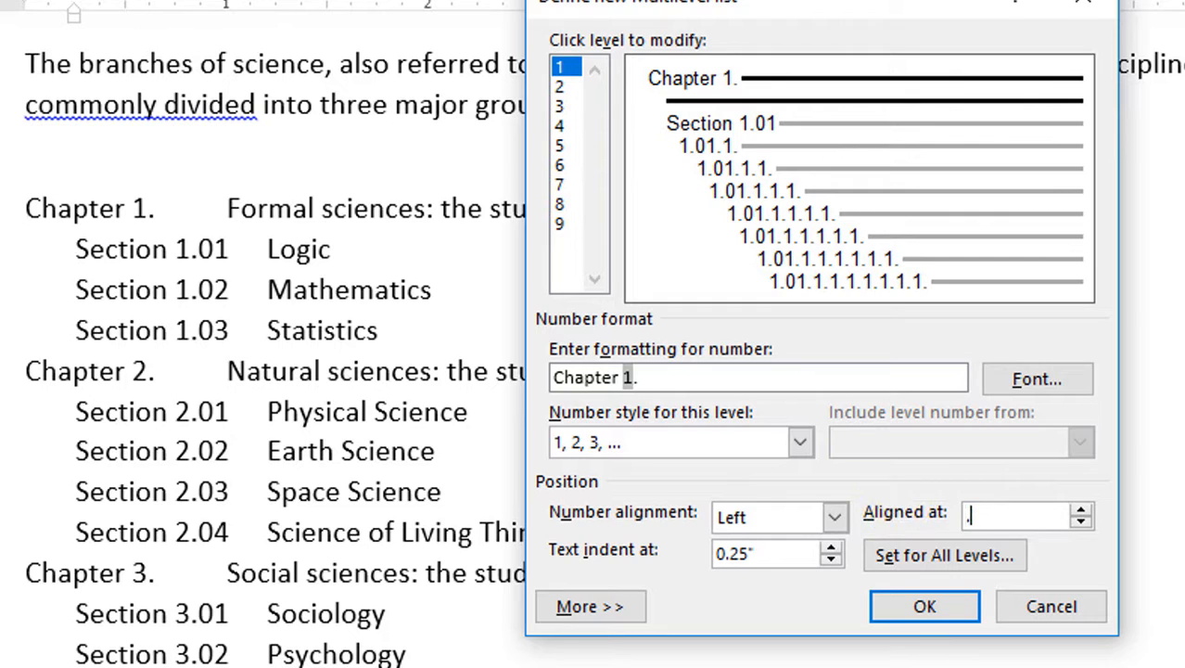
{"action": "type", "text": "2"}
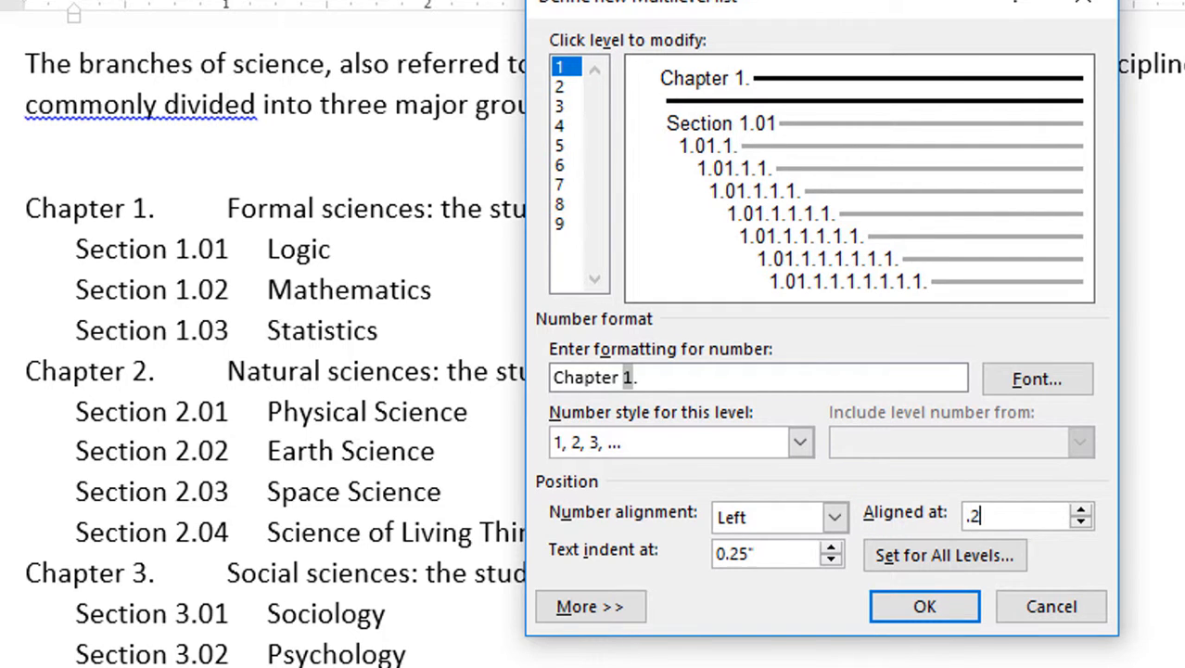
{"action": "type", "text": "5"}
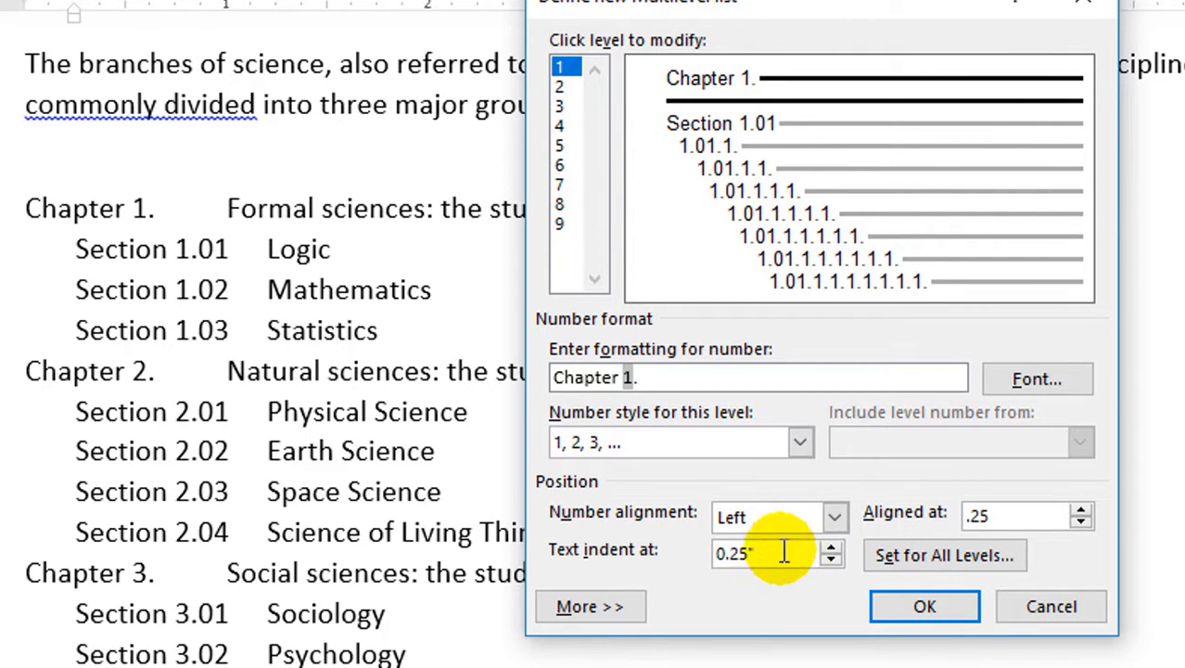
{"action": "left_click_drag", "start_coordinate": [790, 554], "coordinate": [721, 579]}
{"action": "type", "text": "1"}
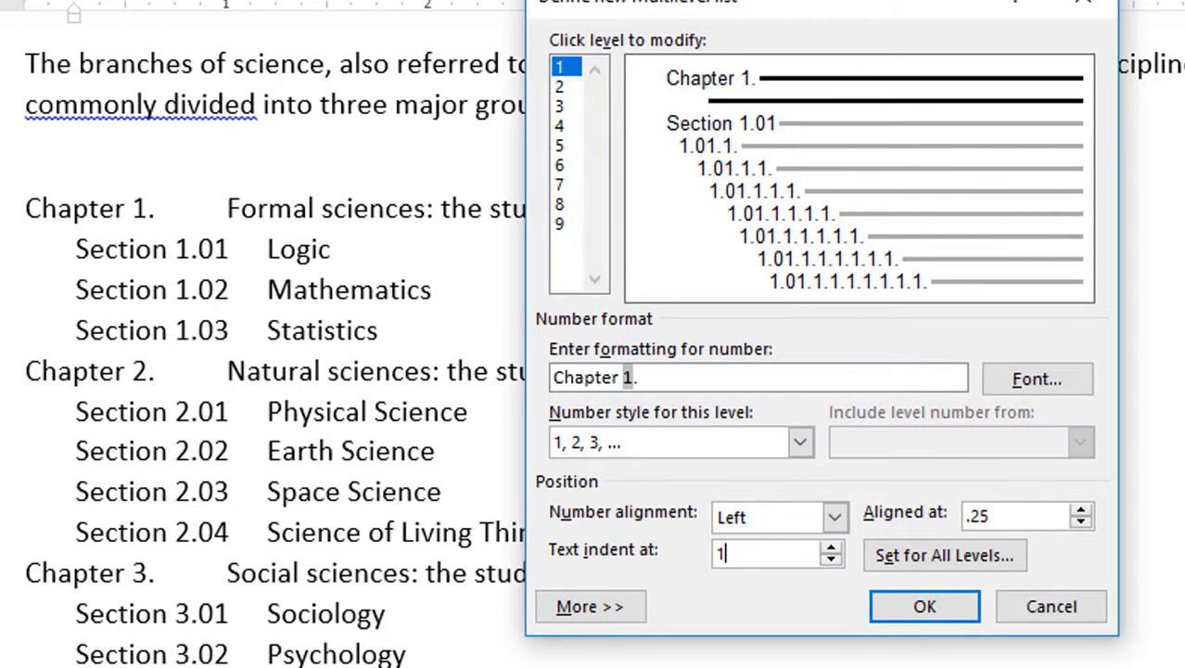
Set level 2's number alignment to 1" and its text indent to 1.75", check the settings for all levels, and apply the list.
{"action": "left_click", "coordinate": [560, 86]}
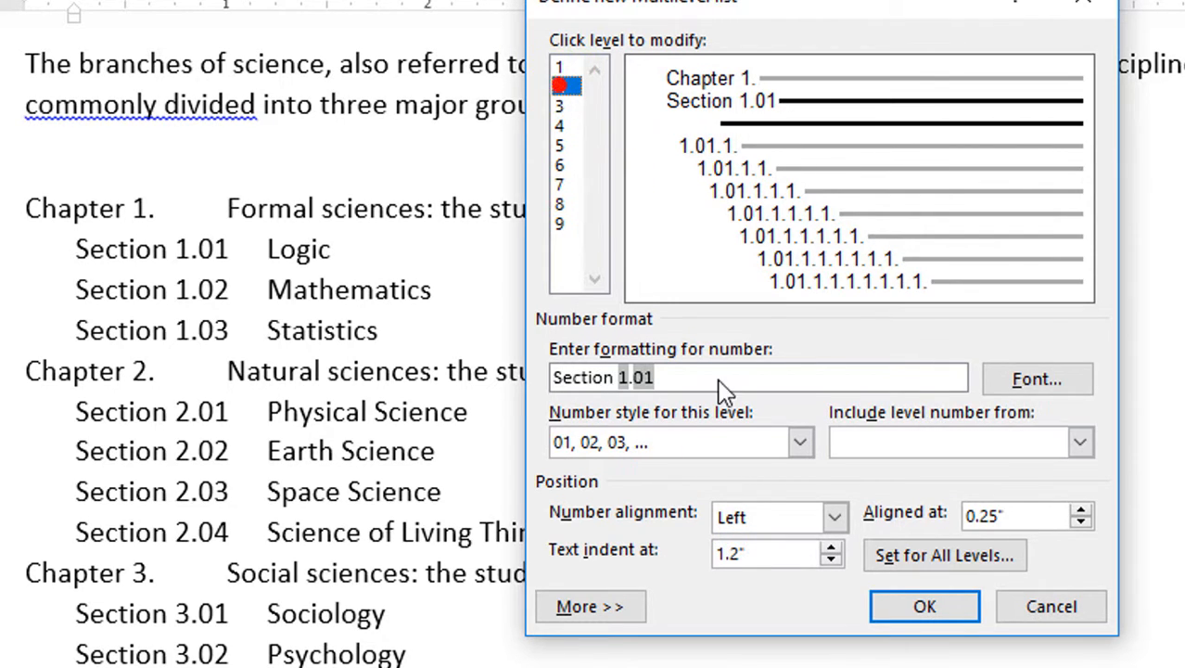
{"action": "left_click_drag", "start_coordinate": [1013, 516], "coordinate": [960, 515]}
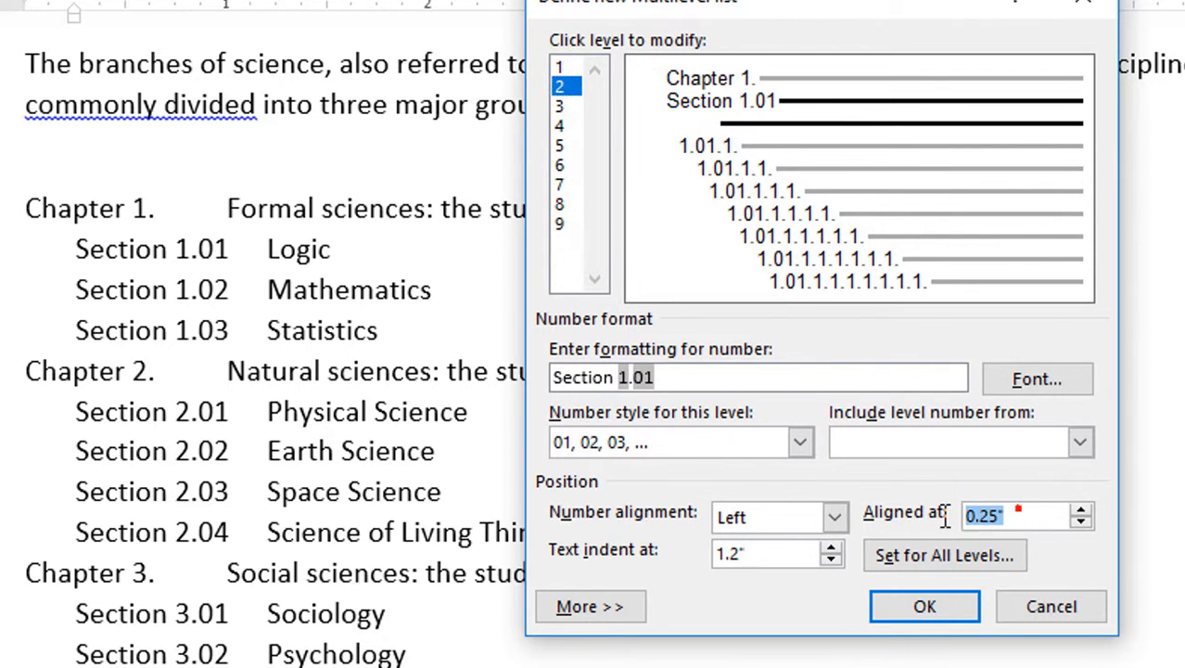
{"action": "type", "text": "1"}
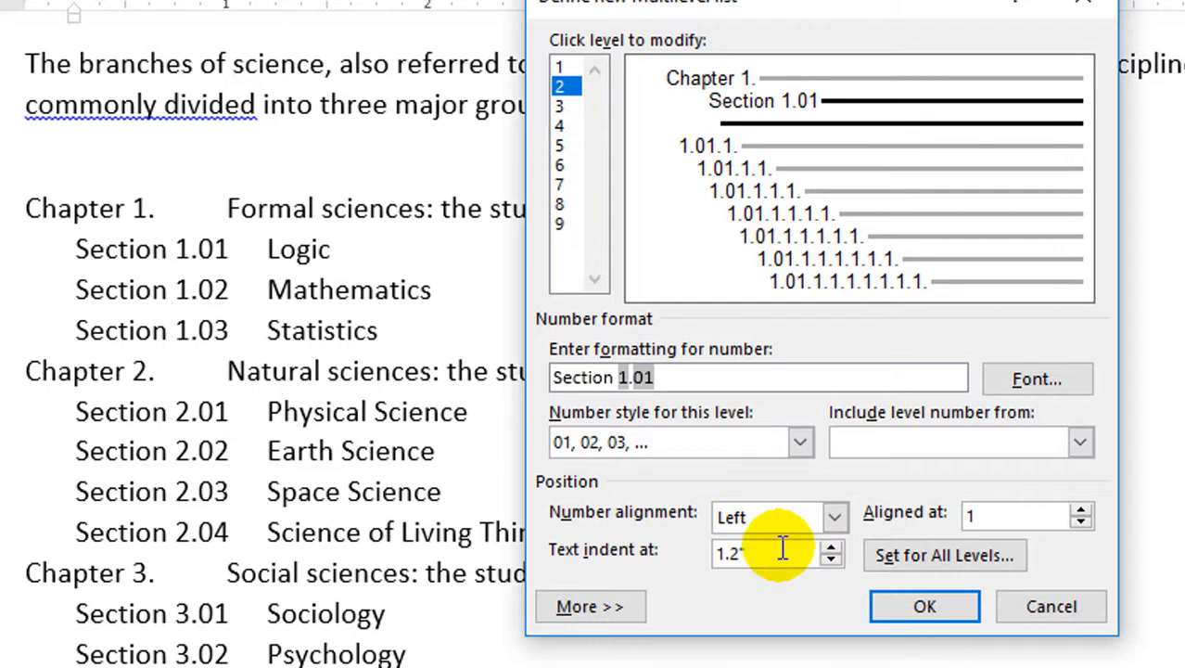
{"action": "left_click_drag", "start_coordinate": [782, 549], "coordinate": [594, 570]}
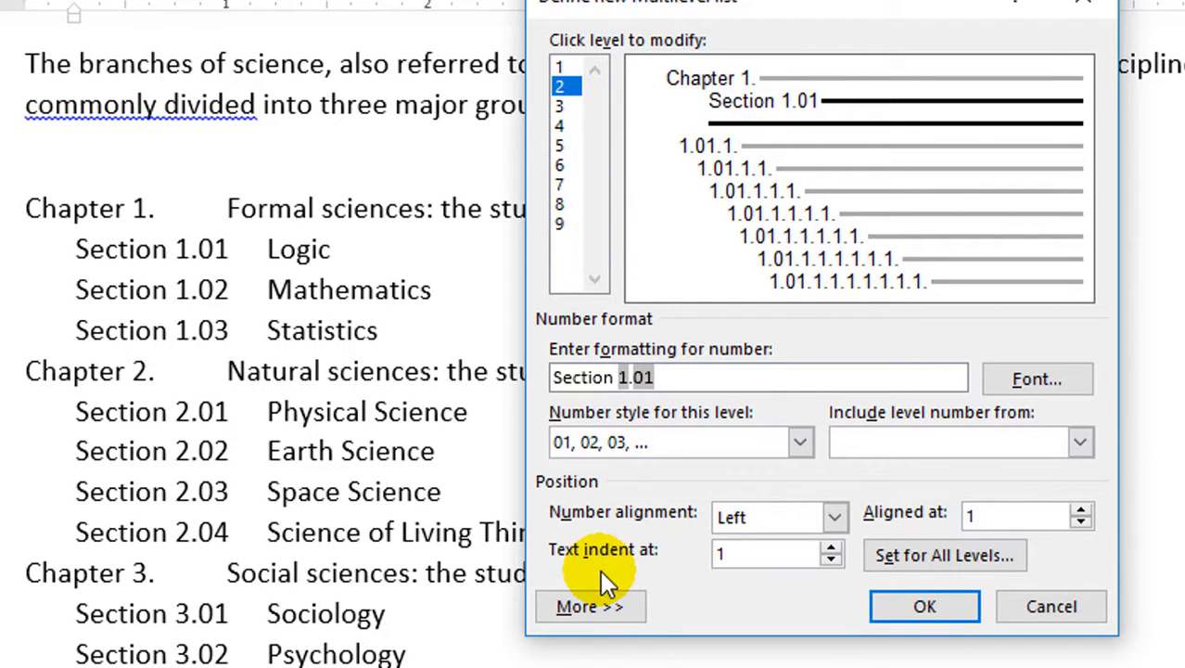
{"action": "type", "text": "1"}
{"action": "key", "text": "BackSpace"}
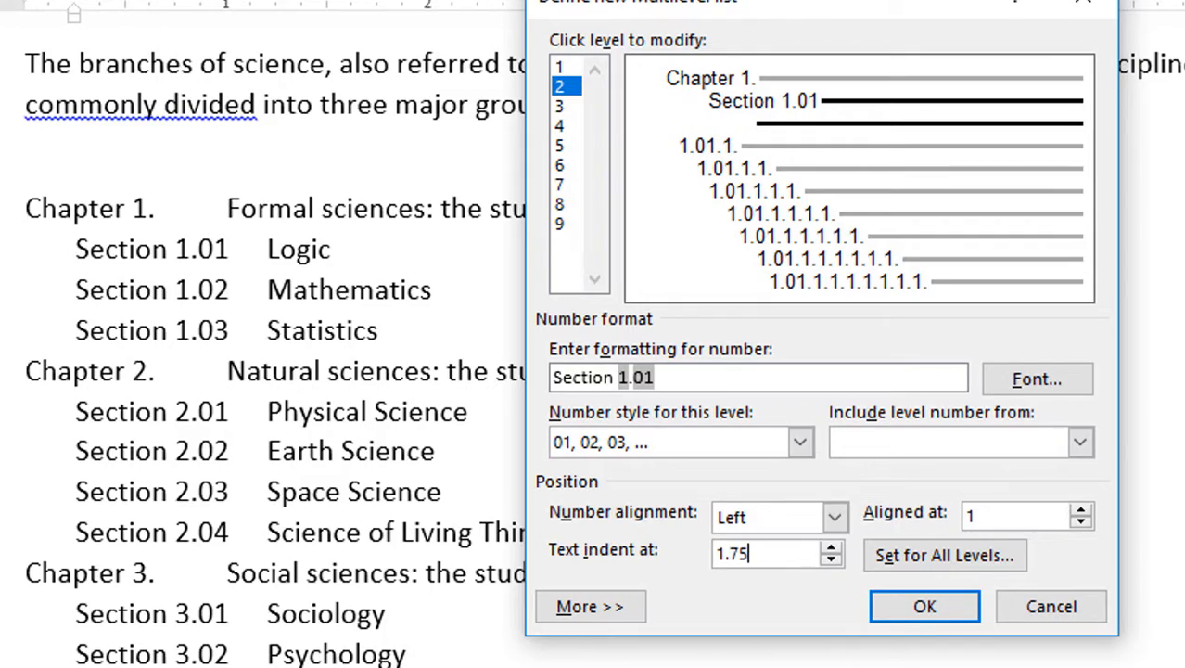
{"action": "left_click", "coordinate": [961, 558]}
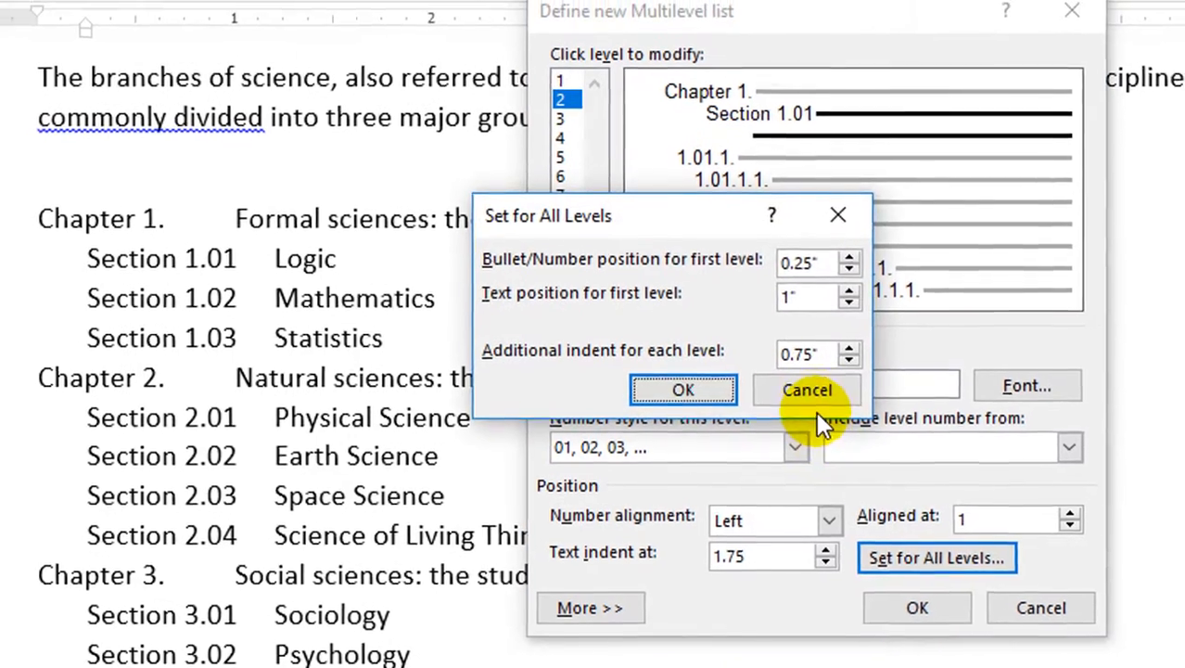
{"action": "left_click", "coordinate": [816, 394]}
{"action": "left_click", "coordinate": [917, 608]}
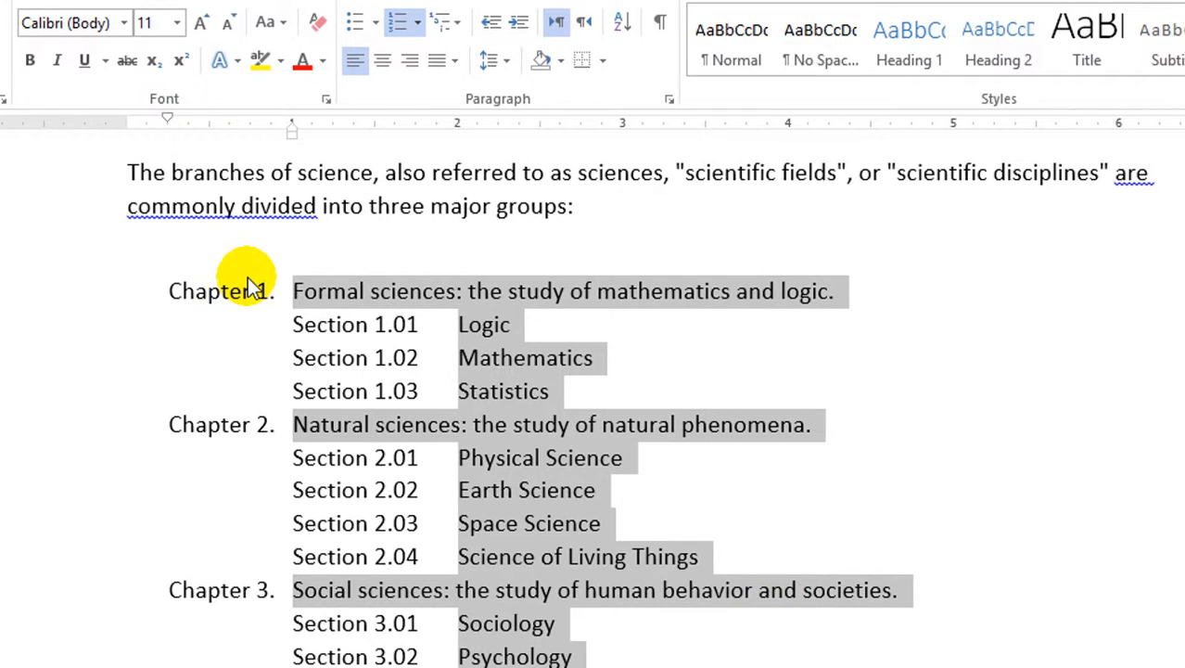
Place the cursor in the "Formal sciences" chapter line to examine its indents on the ruler.
{"action": "left_click", "coordinate": [237, 313]}
{"action": "left_click", "coordinate": [336, 292]}
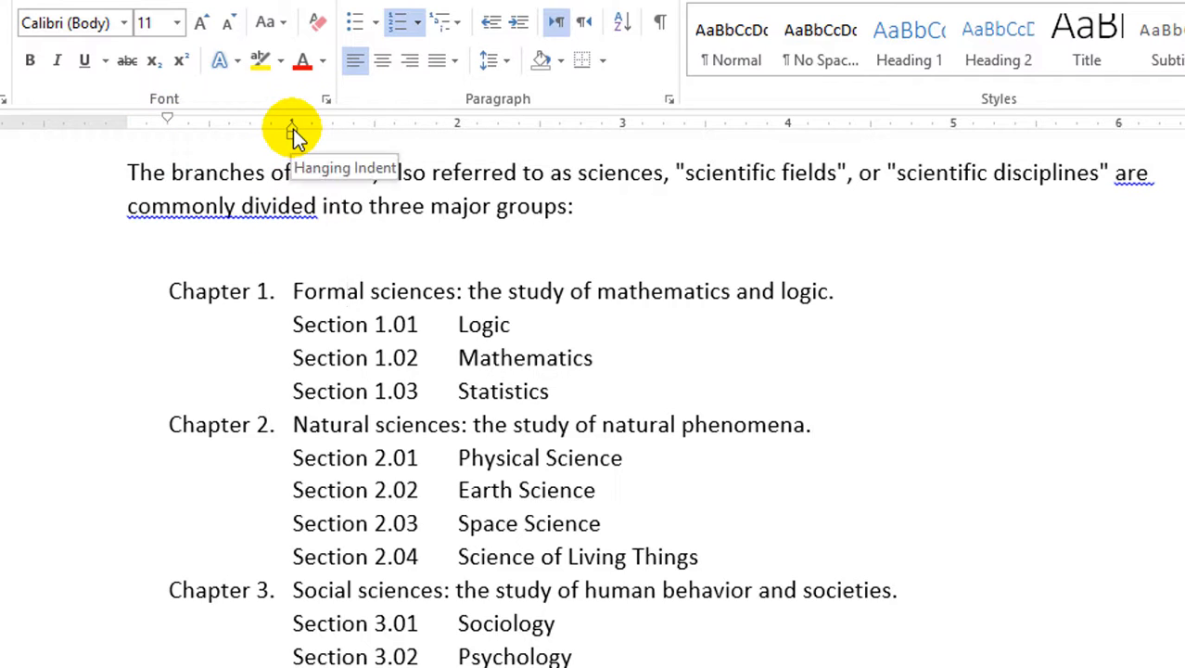
Try moving the whole list's number indent to 0" and its text indent to about 0.94" on the ruler, and undo the changes.
{"action": "left_click", "coordinate": [572, 397]}
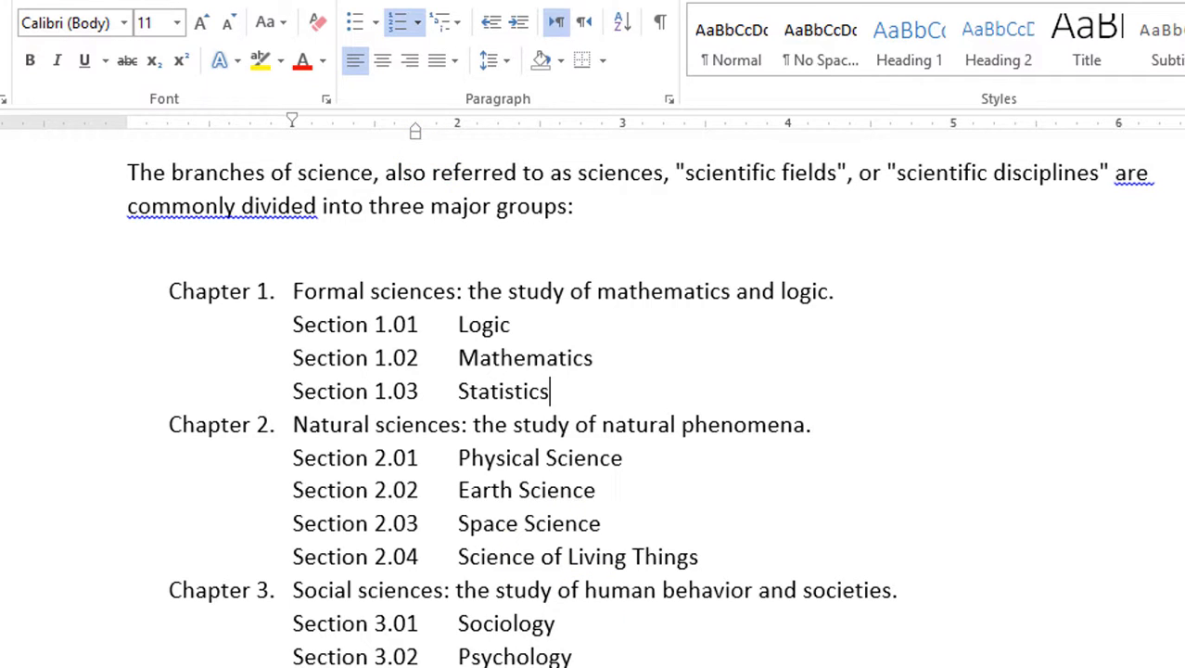
{"action": "left_click_drag", "start_coordinate": [414, 612], "coordinate": [232, 287]}
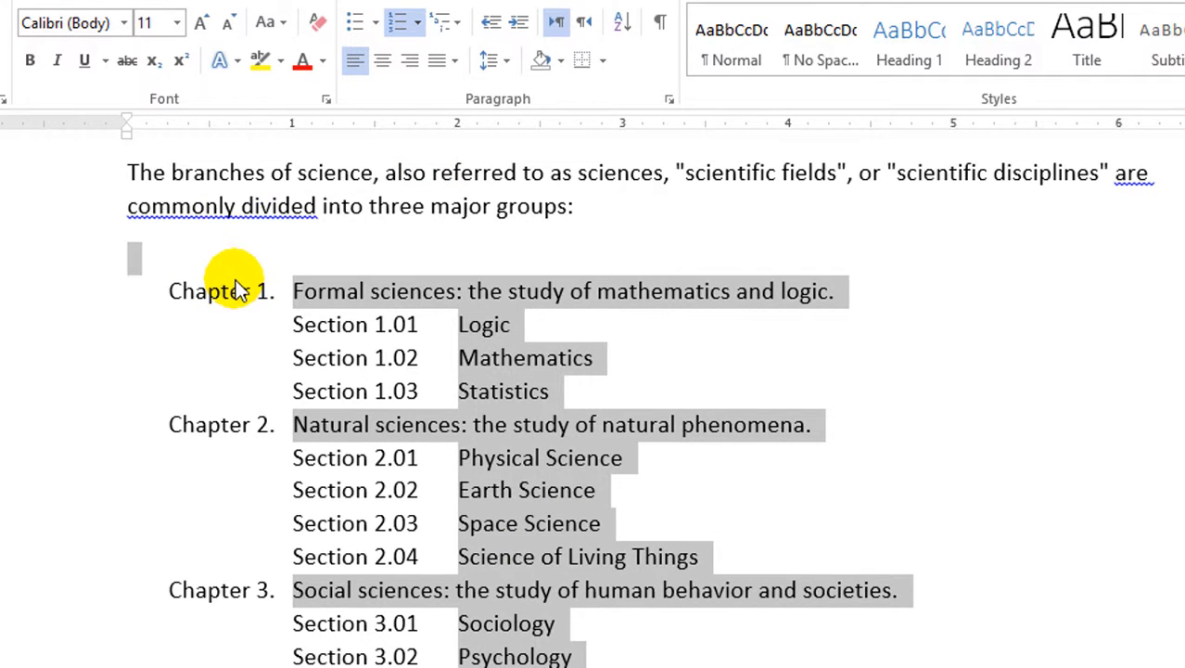
{"action": "left_click", "coordinate": [700, 638]}
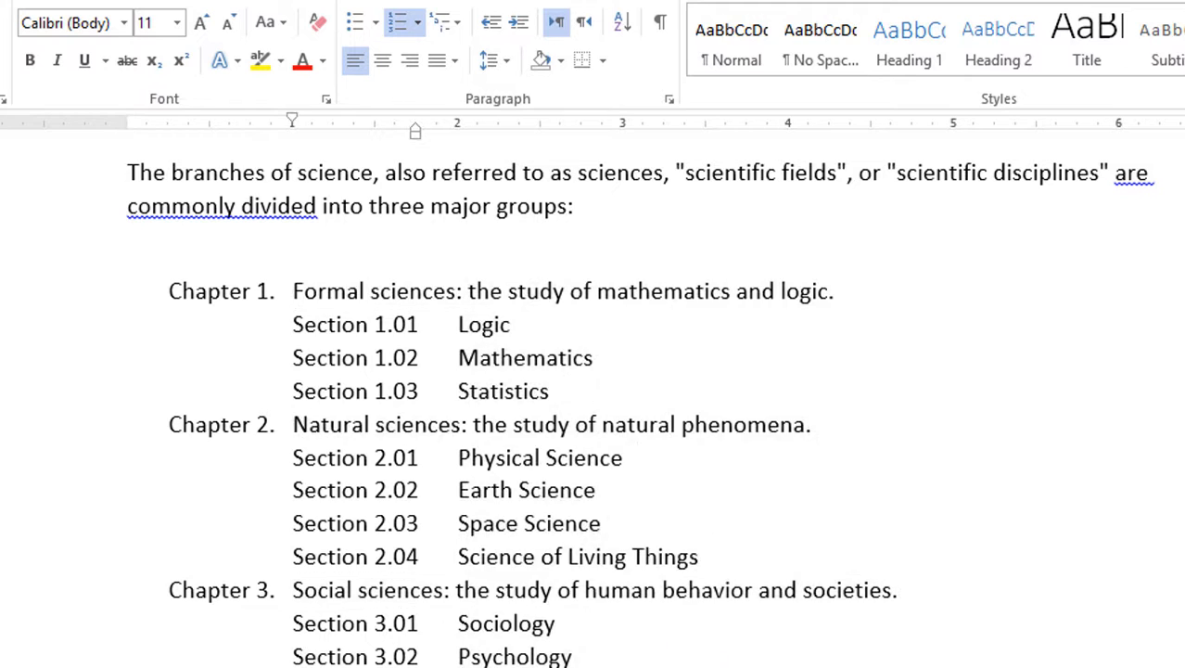
{"action": "left_click_drag", "start_coordinate": [401, 561], "coordinate": [277, 294]}
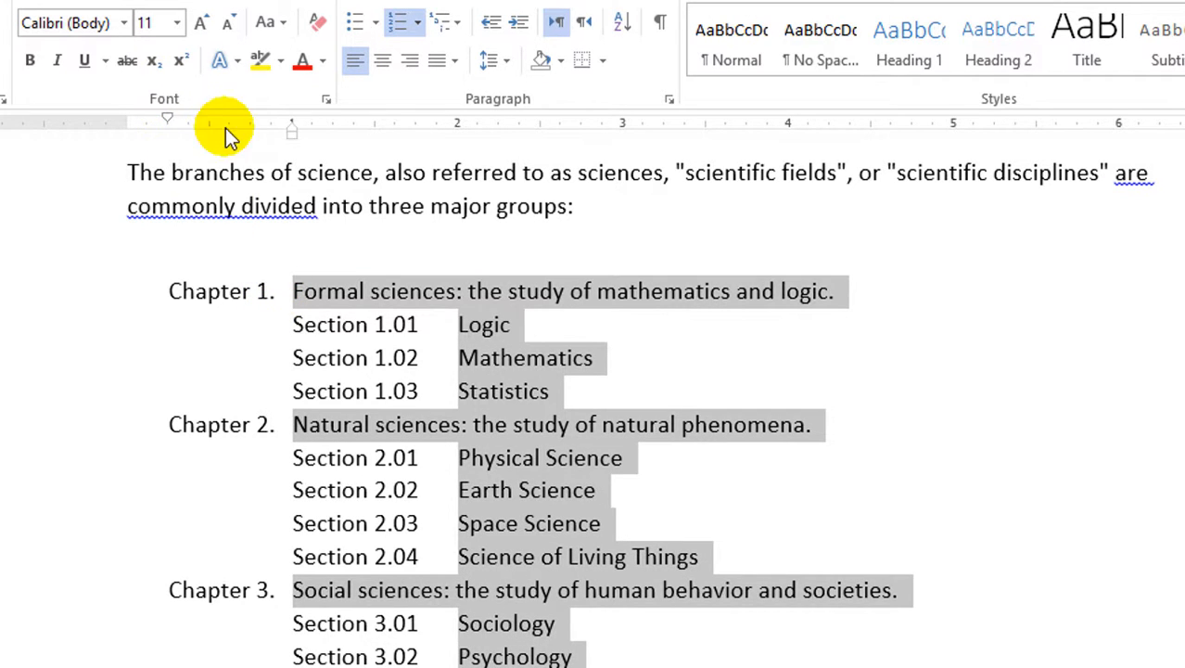
{"action": "left_click_drag", "start_coordinate": [172, 122], "coordinate": [126, 121]}
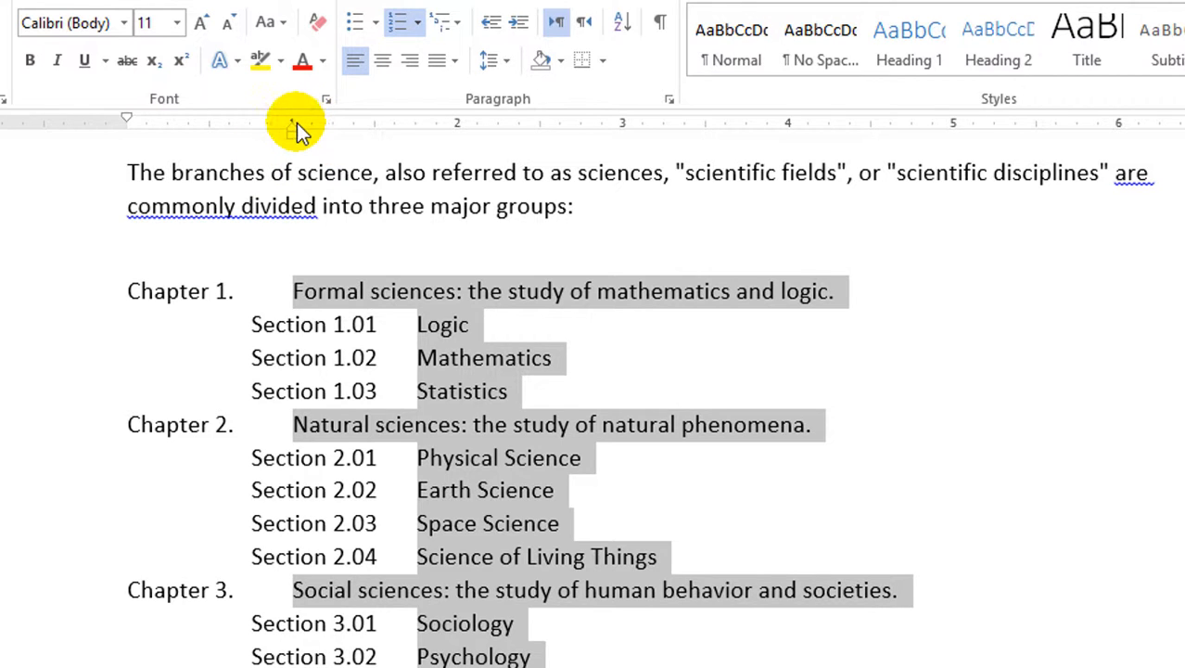
{"action": "mouse_move", "coordinate": [292, 125]}
{"action": "left_mouse_down"}
{"action": "mouse_move", "coordinate": [243, 133]}
{"action": "mouse_move", "coordinate": [281, 133]}
{"action": "left_mouse_up"}
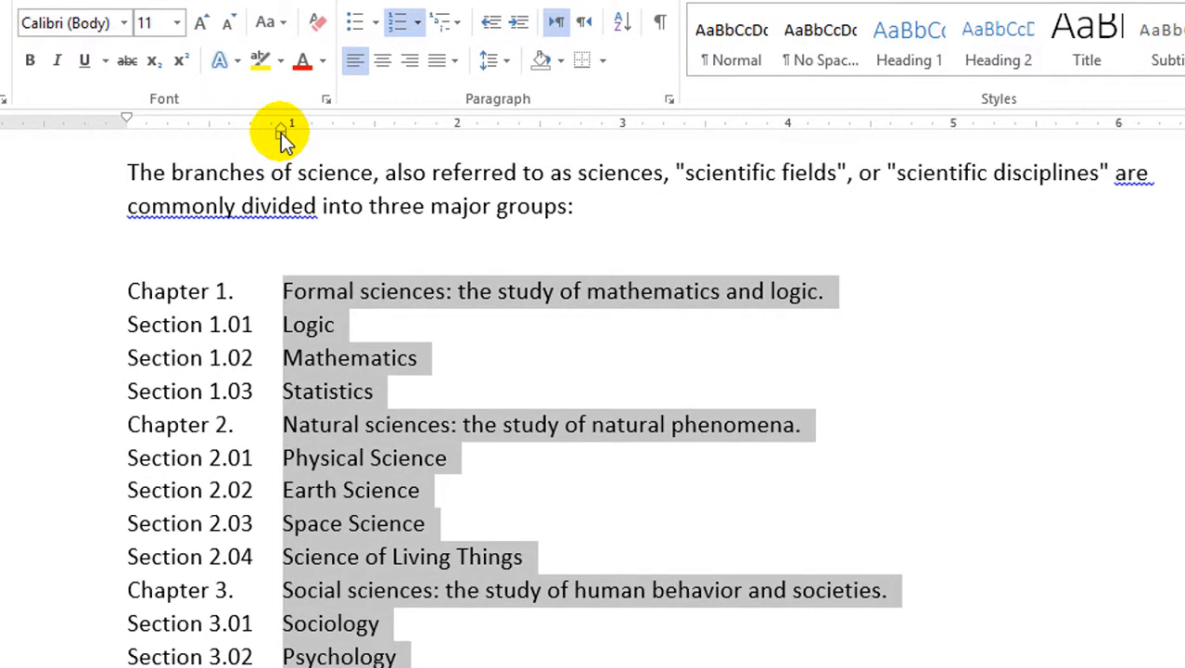
{"action": "key", "text": "ctrl+z"}
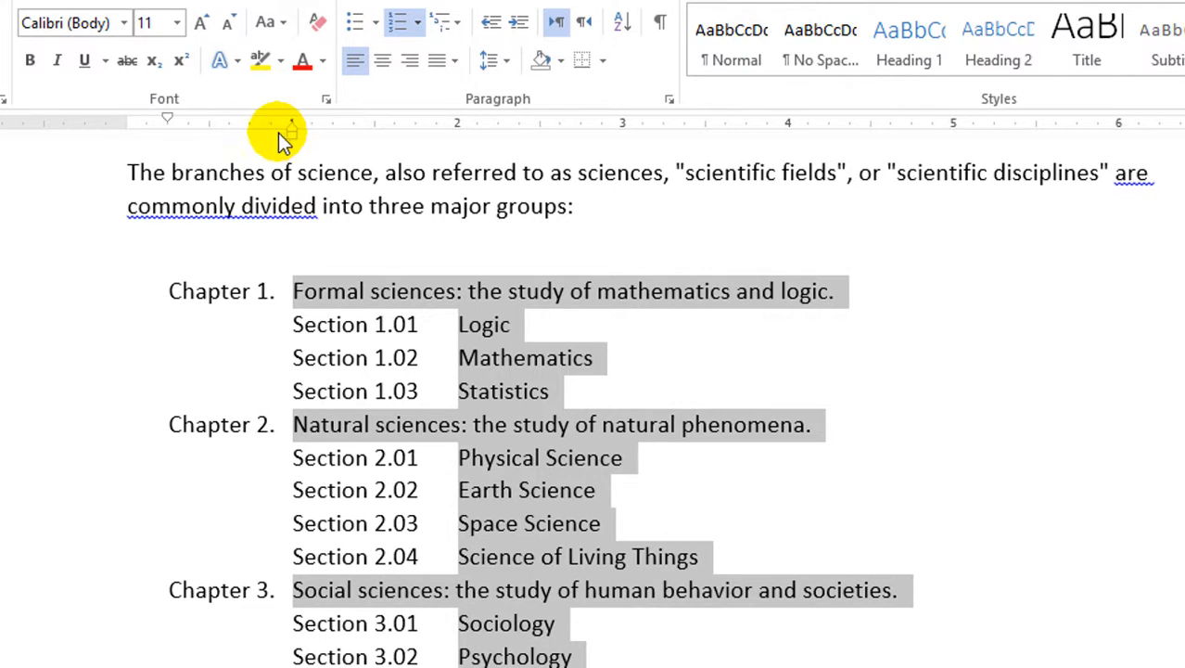
Adjust the text indent of Sections 1.01 to 1.03 on the ruler to about 1.87".
{"action": "left_click", "coordinate": [608, 328]}
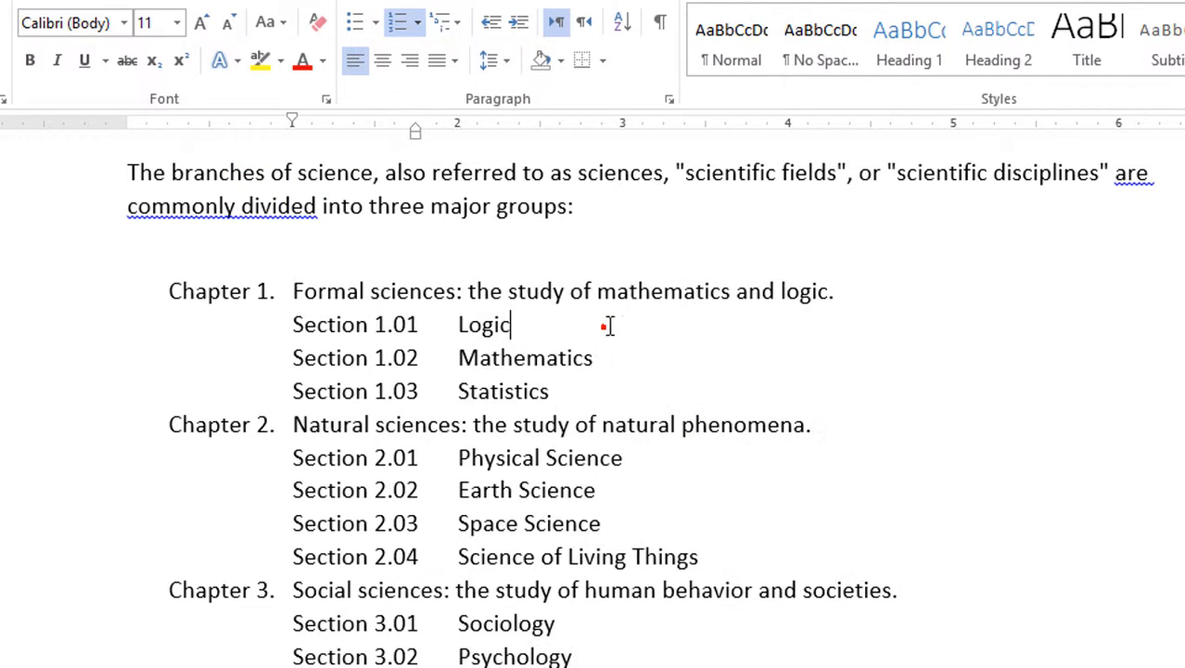
{"action": "left_click", "coordinate": [556, 393]}
{"action": "left_click_drag", "start_coordinate": [512, 392], "coordinate": [463, 324]}
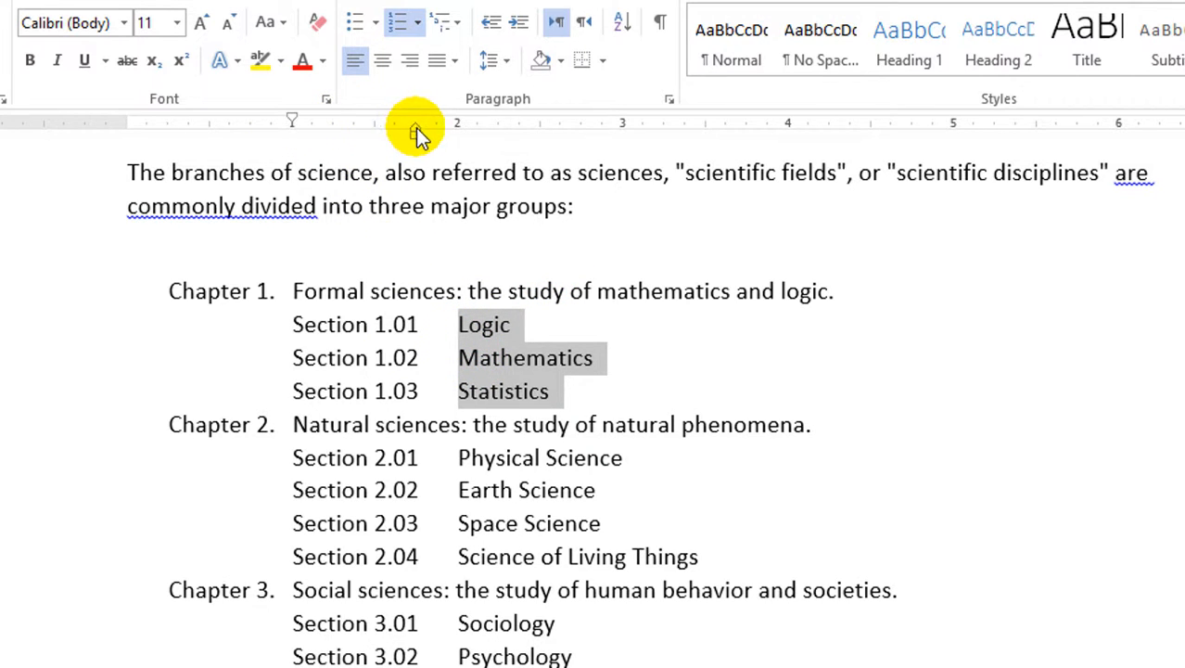
{"action": "mouse_move", "coordinate": [416, 126]}
{"action": "left_mouse_down"}
{"action": "mouse_move", "coordinate": [540, 125]}
{"action": "mouse_move", "coordinate": [436, 123]}
{"action": "left_mouse_up"}
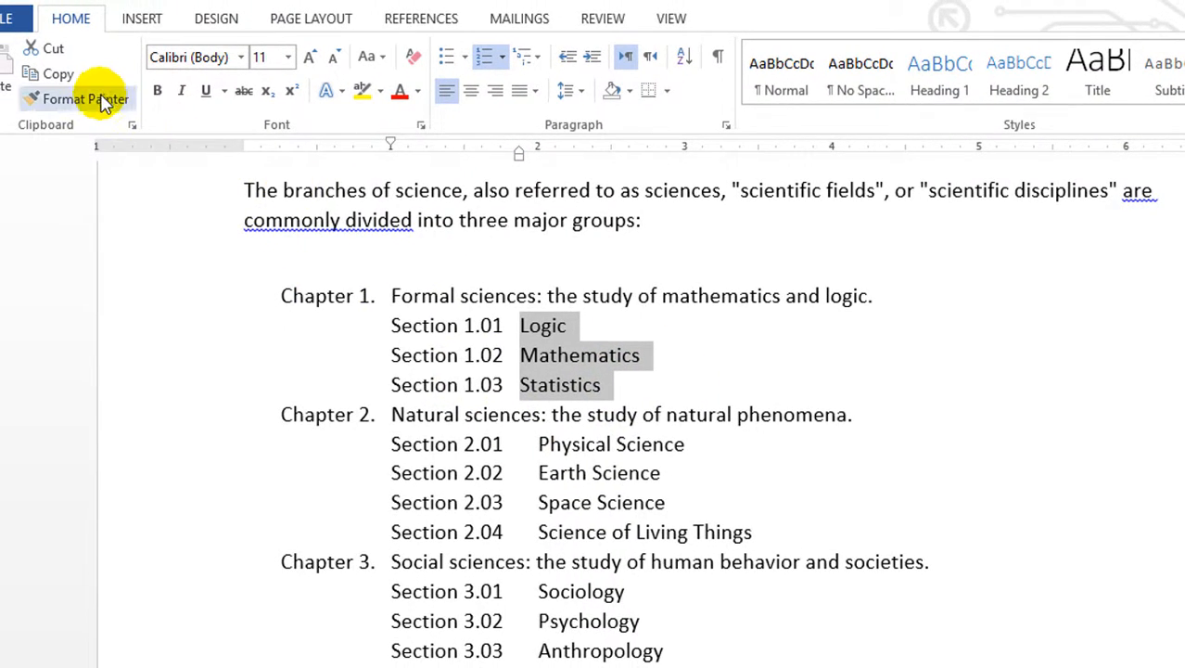
Copy the indent formatting of Sections 1.01 to 1.03 onto the section lines of Chapters 2 and 3 with Format Painter.
{"action": "left_click", "coordinate": [85, 99]}
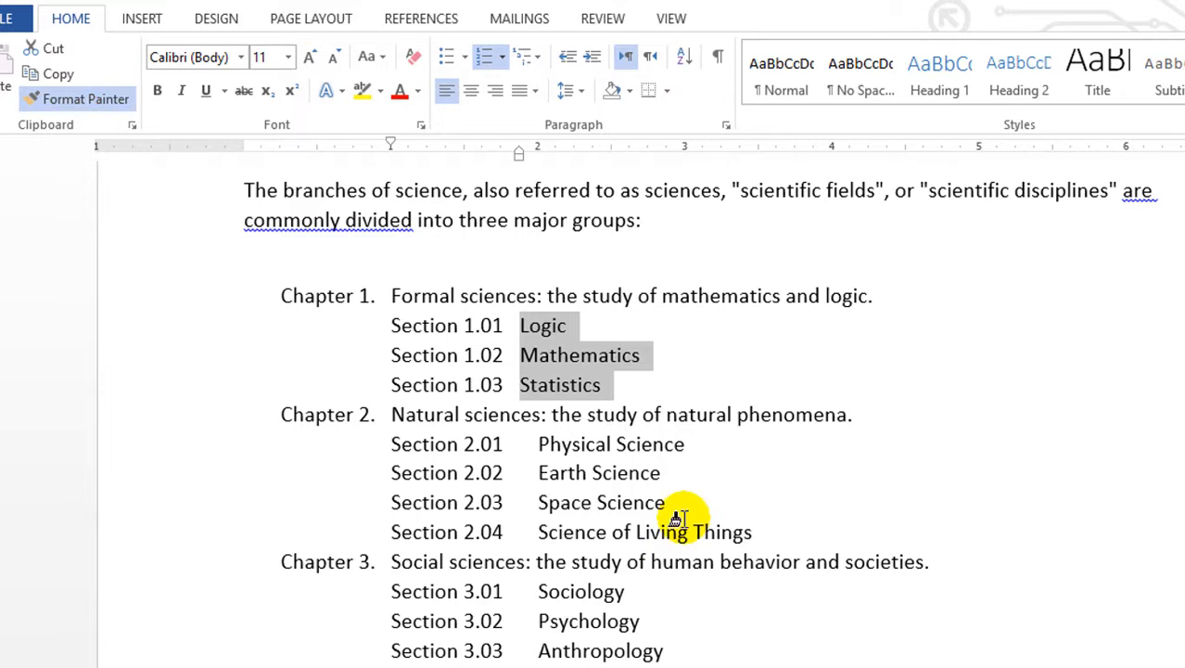
{"action": "mouse_move", "coordinate": [338, 452]}
{"action": "left_mouse_down"}
{"action": "mouse_move", "coordinate": [362, 466]}
{"action": "mouse_move", "coordinate": [350, 533]}
{"action": "left_mouse_up"}
{"action": "mouse_move", "coordinate": [352, 591]}
{"action": "left_mouse_down"}
{"action": "mouse_move", "coordinate": [357, 666]}
{"action": "mouse_move", "coordinate": [357, 654]}
{"action": "left_mouse_up"}
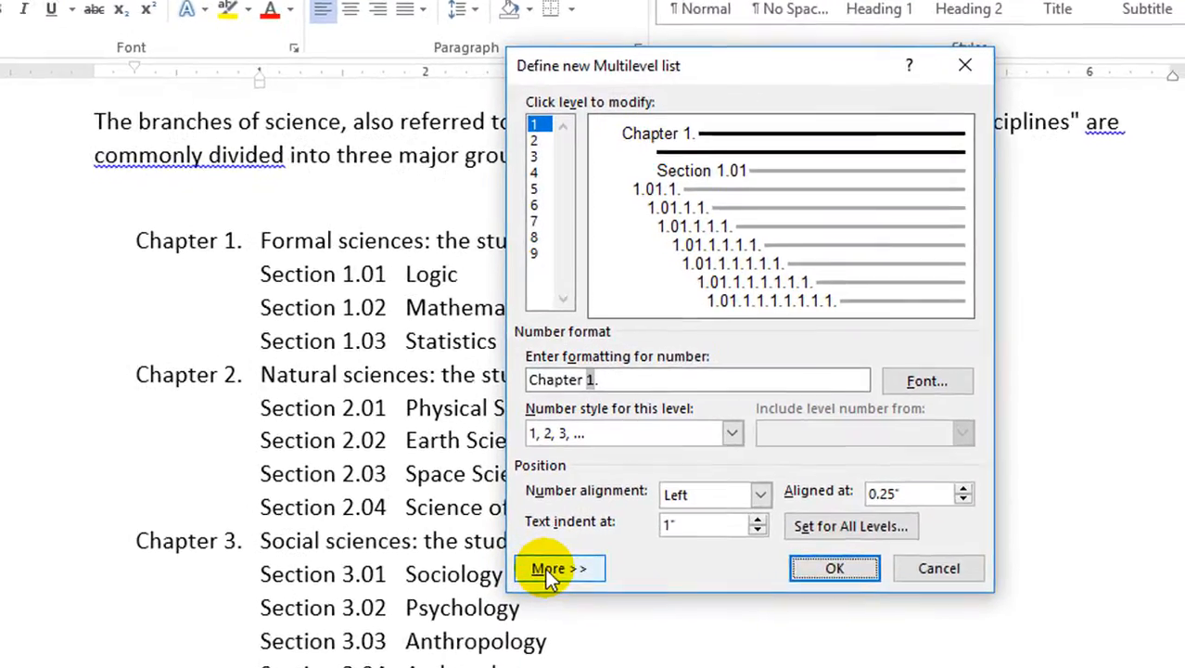
Expand the multilevel list definition, link level 1 to the Heading 1 style, and apply it to the whole list.
{"action": "left_click", "coordinate": [612, 556]}
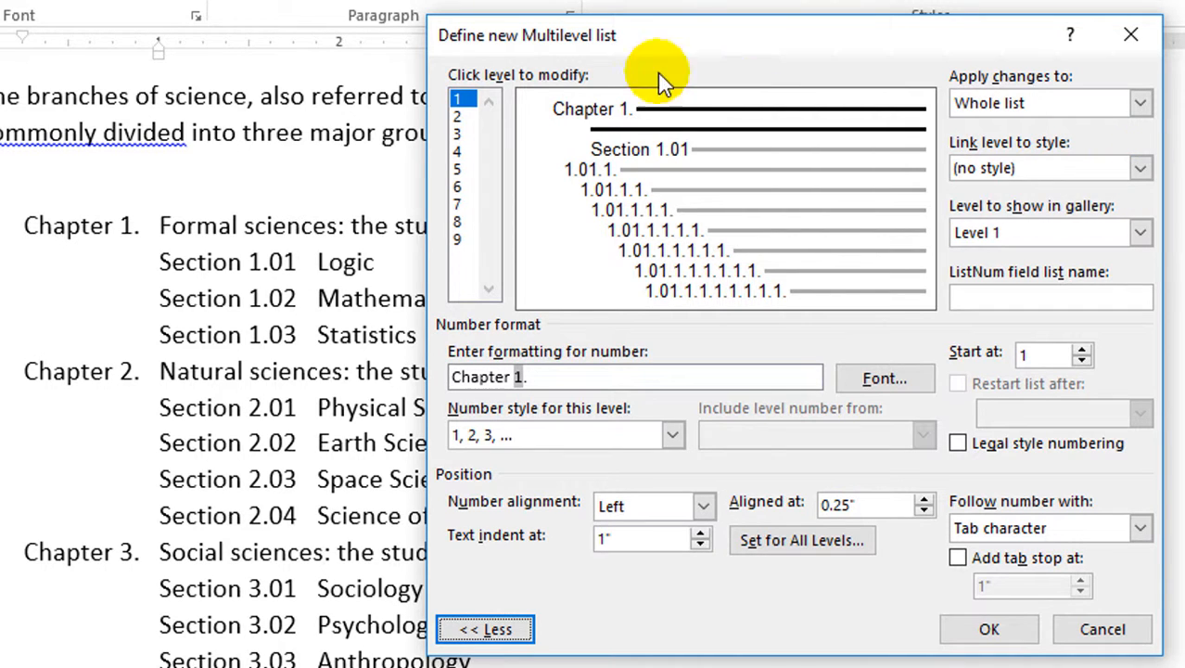
{"action": "left_click", "coordinate": [1139, 166]}
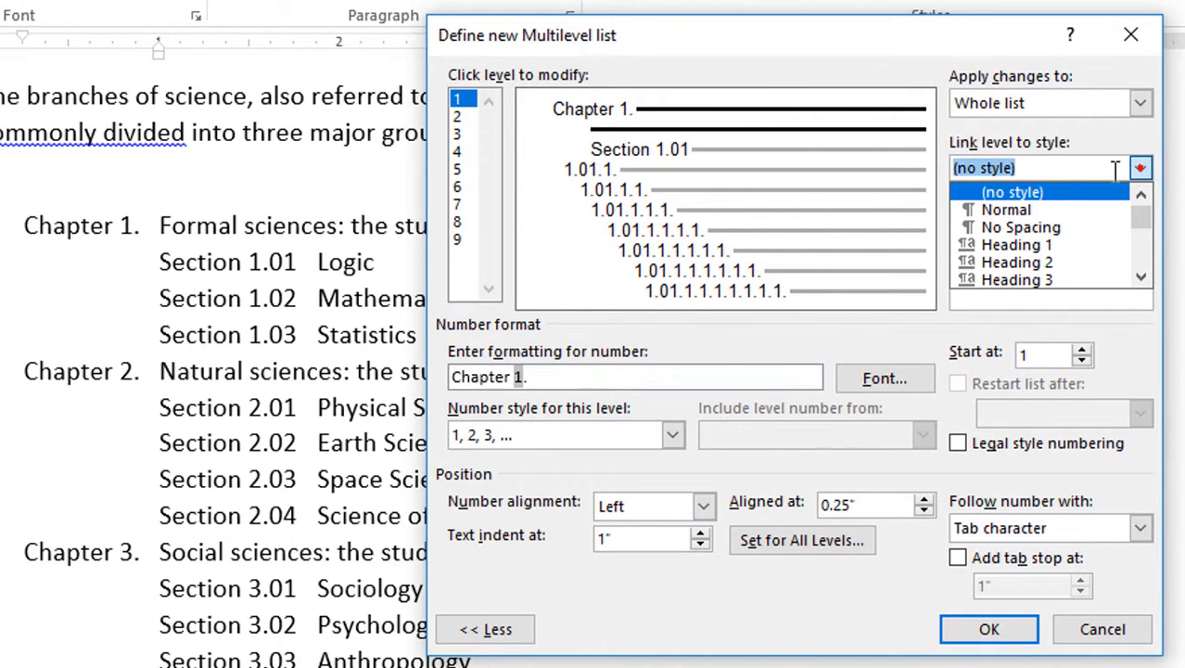
{"action": "left_click", "coordinate": [1048, 247]}
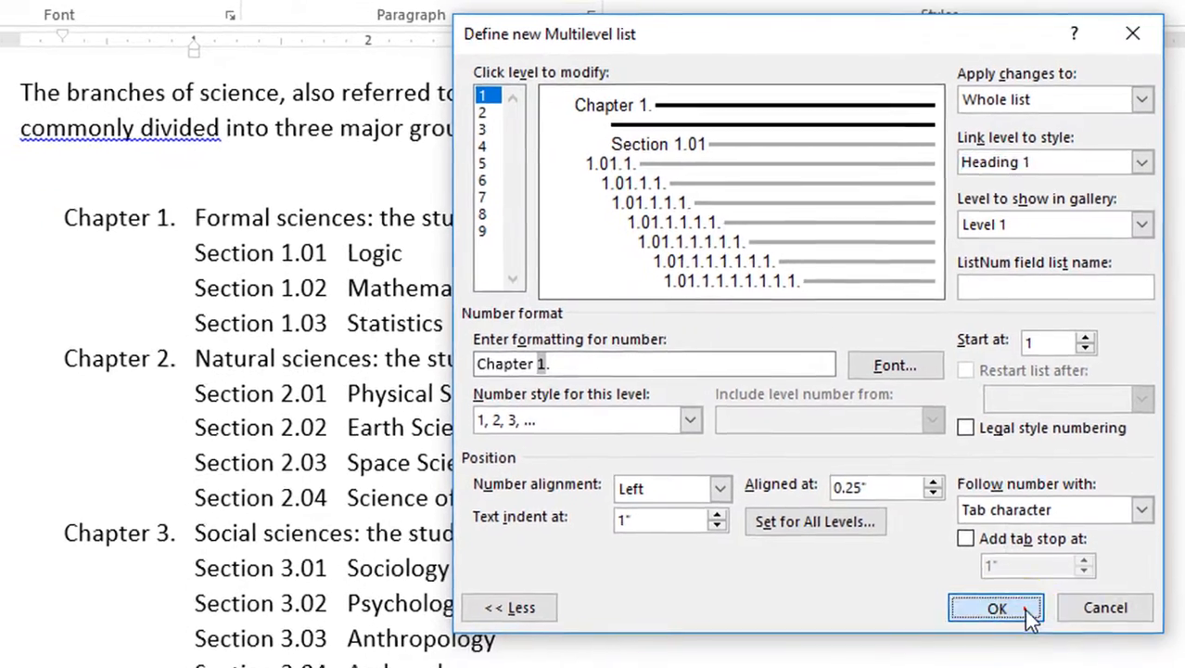
{"action": "left_click", "coordinate": [994, 630]}
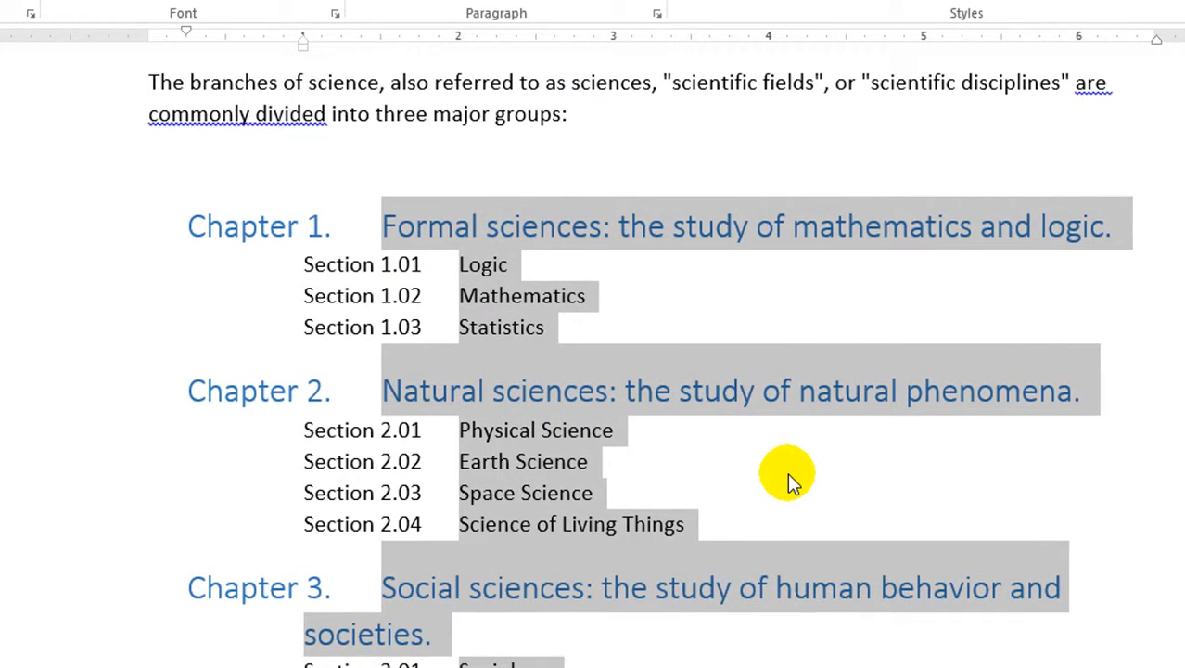
Move the text indent of the whole selected list to about 1.3" on the ruler.
{"action": "scroll", "coordinate": [793, 480], "scroll_direction": "down", "scroll_amount": 1}
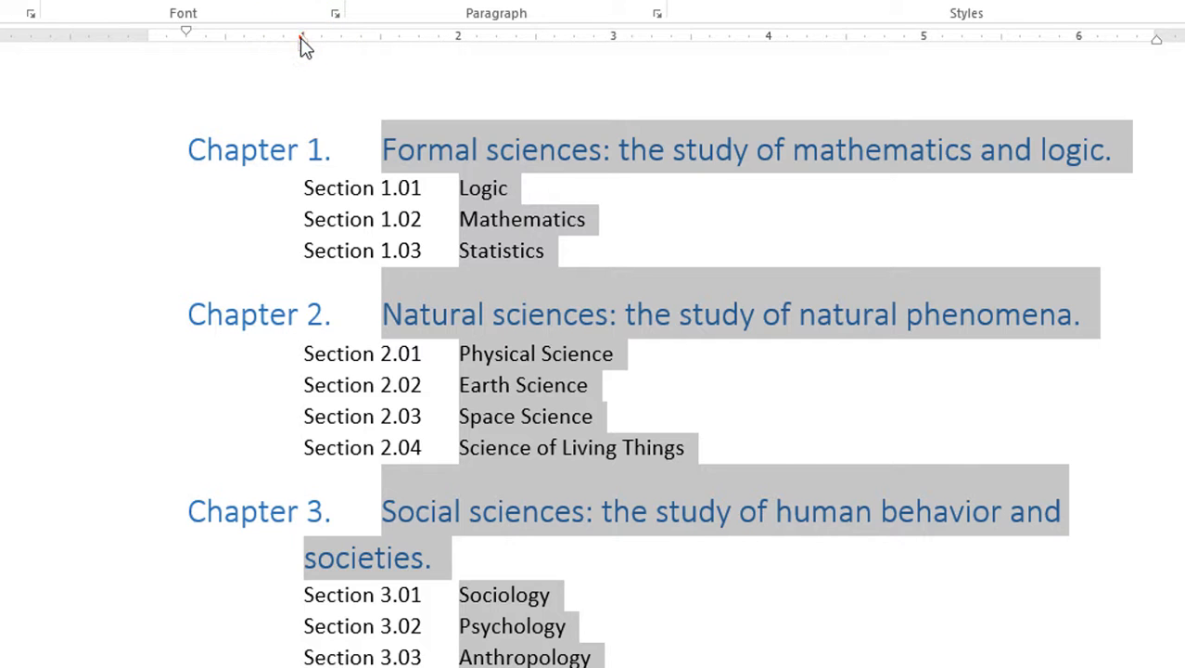
{"action": "mouse_move", "coordinate": [301, 45]}
{"action": "left_mouse_down"}
{"action": "mouse_move", "coordinate": [476, 37]}
{"action": "mouse_move", "coordinate": [355, 45]}
{"action": "left_mouse_up"}
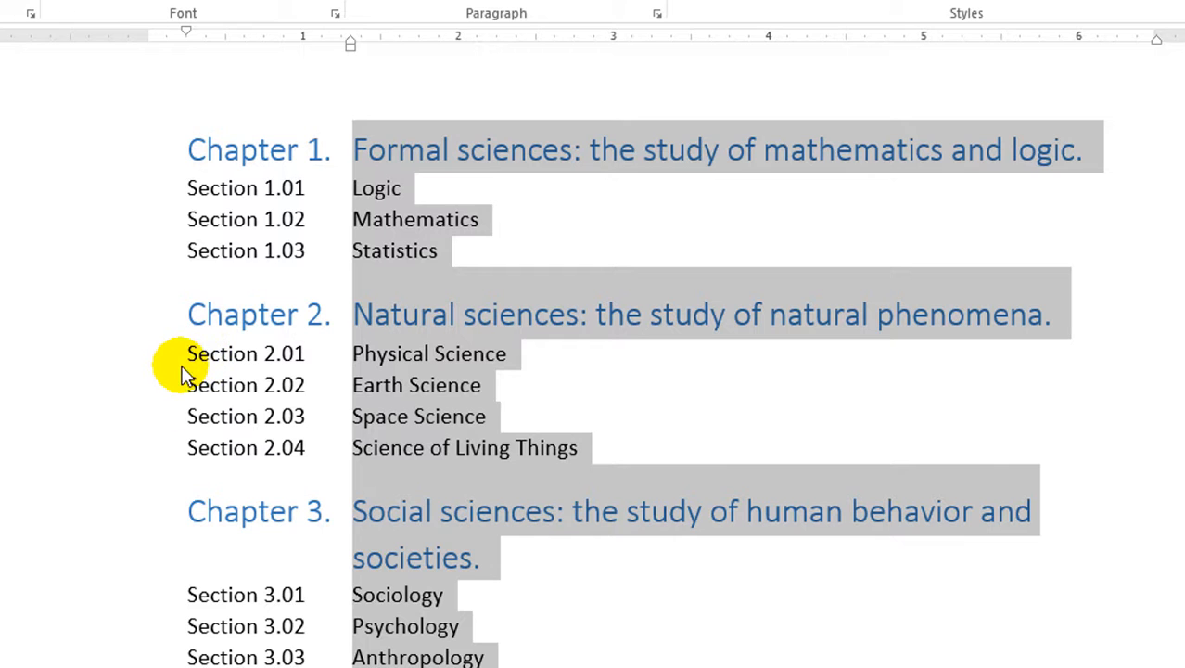
{"action": "left_click", "coordinate": [510, 264]}
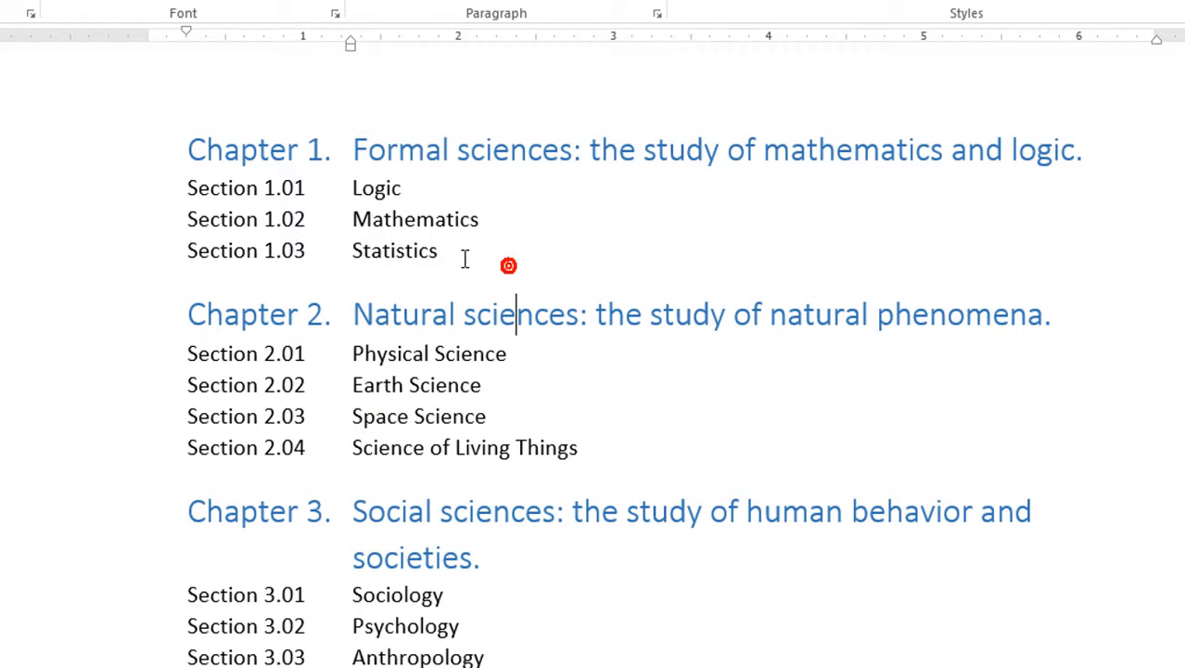
Try shifting Sections 1.01 to 1.03 inward on the ruler to a text indent of about 2.1", and undo it.
{"action": "left_click_drag", "start_coordinate": [461, 257], "coordinate": [312, 206]}
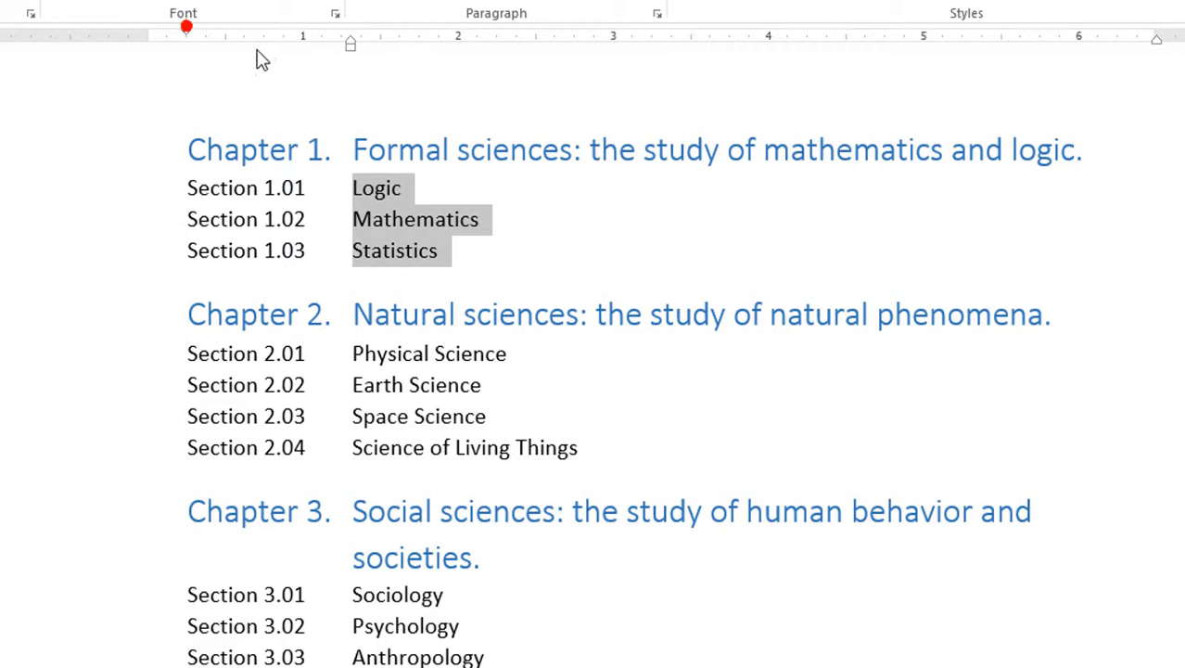
{"action": "left_click_drag", "start_coordinate": [351, 44], "coordinate": [476, 63]}
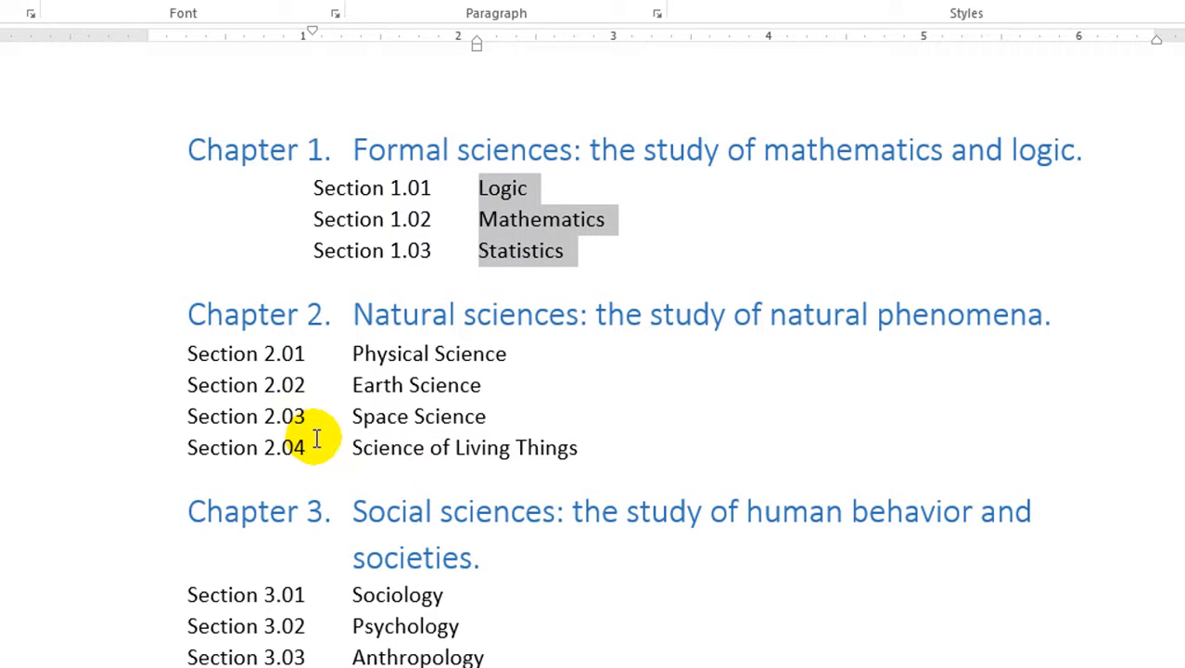
{"action": "key", "text": "ctrl+z"}
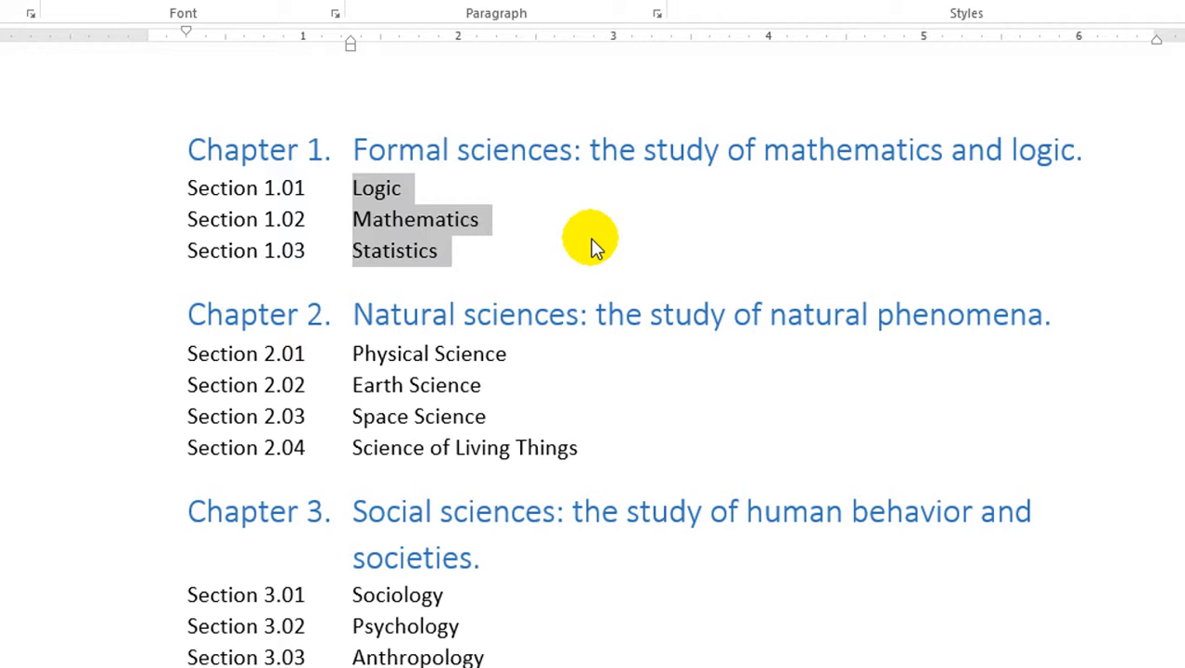
Select the entire document and redefine list level 1 so that nothing follows its number, trying the Space option first.
{"action": "key", "text": "ctrl+a"}
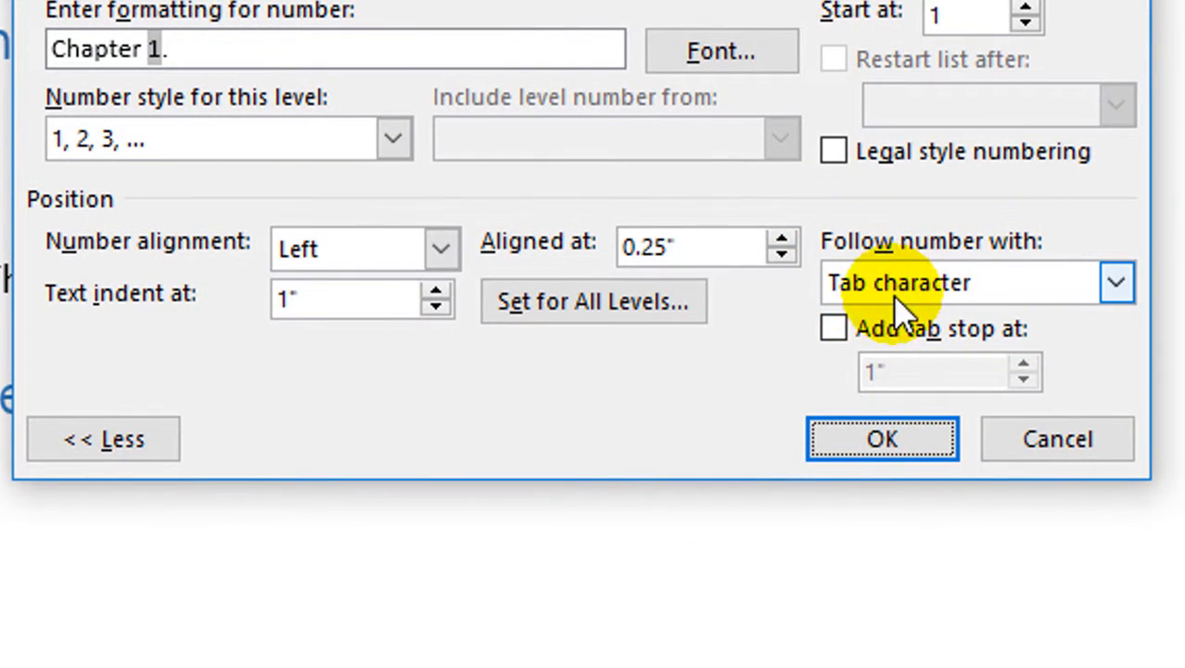
{"action": "left_click", "coordinate": [1117, 283]}
{"action": "left_click", "coordinate": [879, 352]}
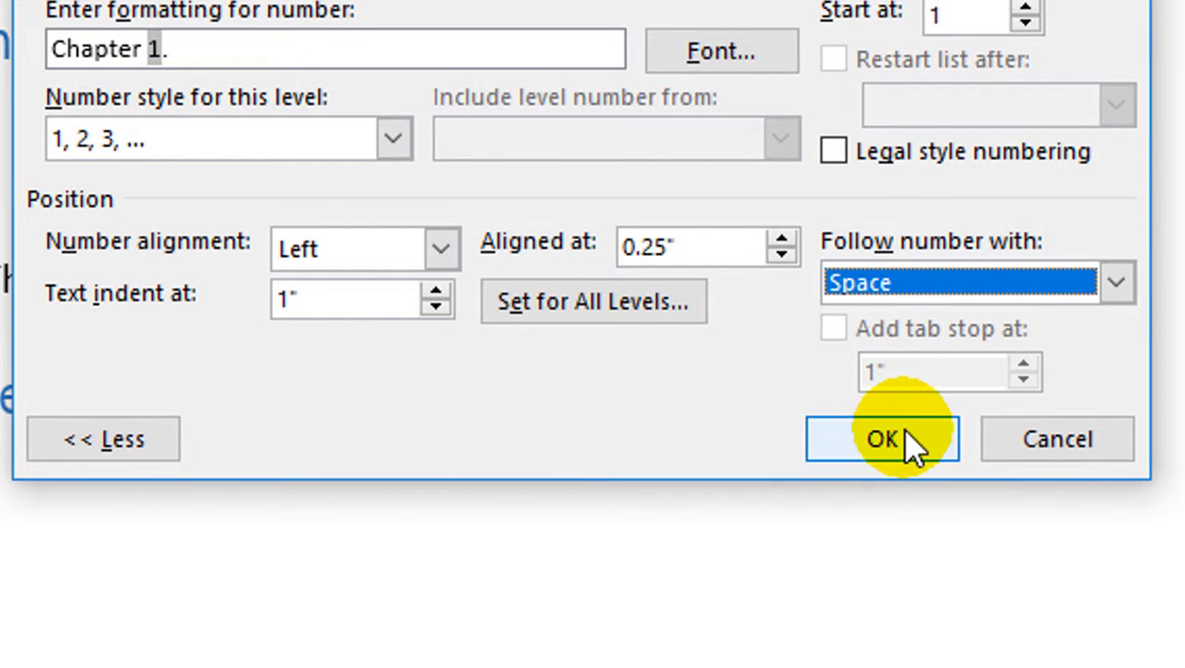
{"action": "left_click", "coordinate": [1109, 285]}
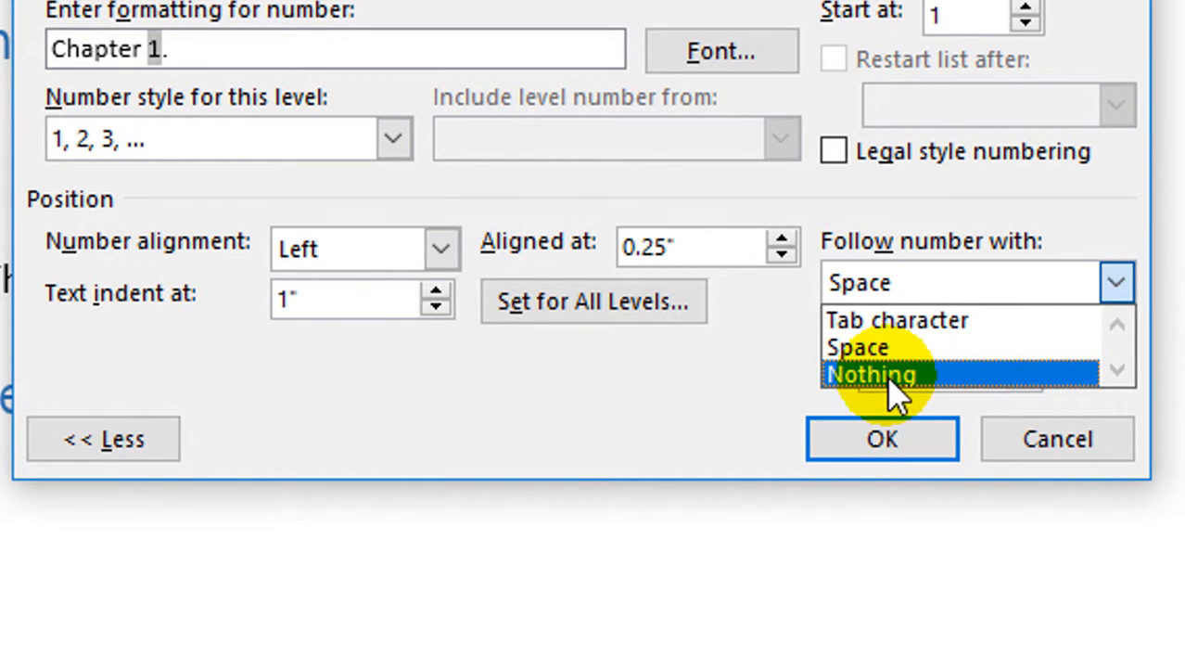
{"action": "left_click", "coordinate": [886, 375]}
{"action": "left_click", "coordinate": [885, 441]}
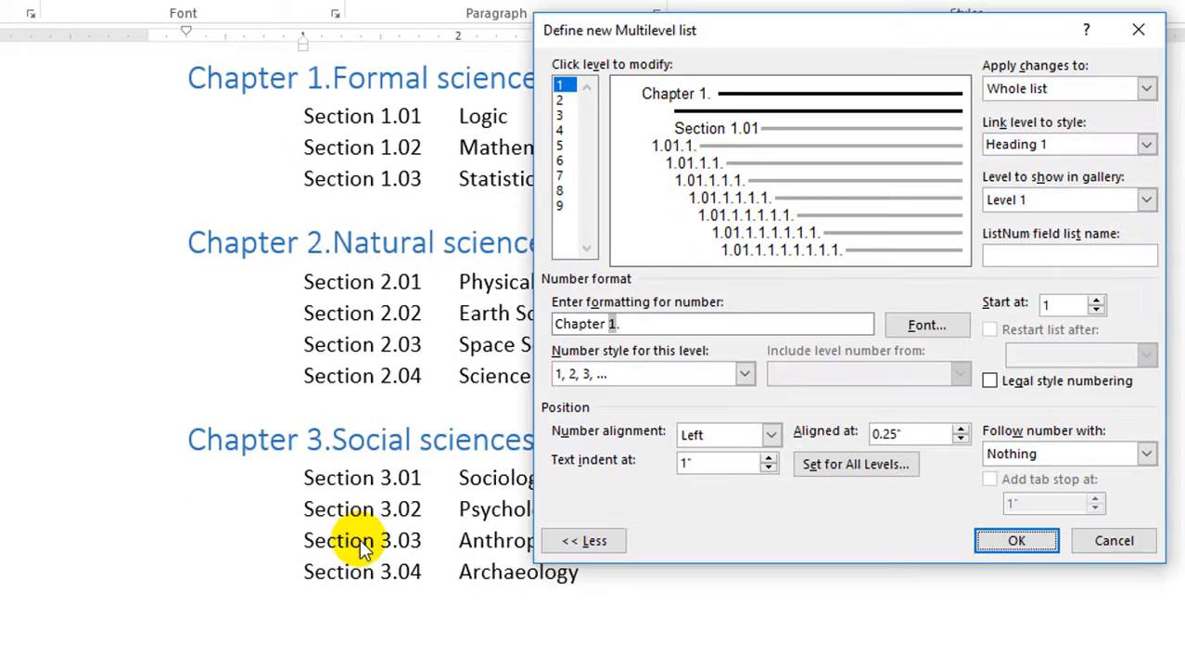
Set the level 1 number to be followed by a tab character in the multilevel list definition.
{"action": "left_click", "coordinate": [1145, 453]}
{"action": "left_click", "coordinate": [1060, 472]}
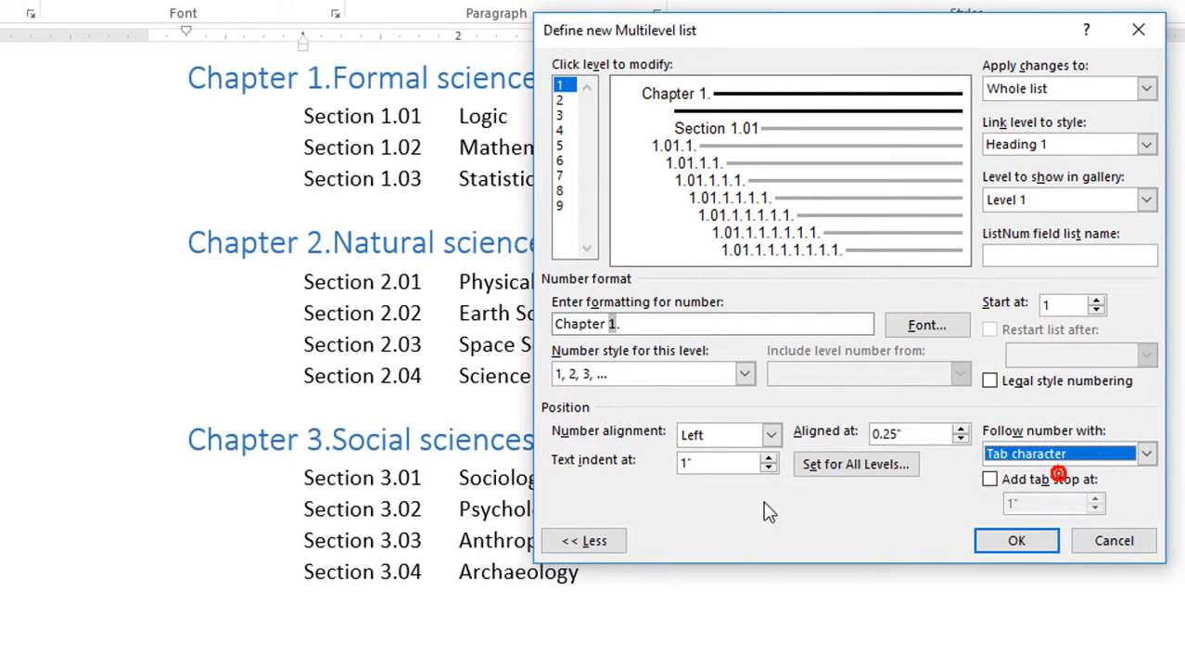
{"action": "left_click", "coordinate": [840, 489]}
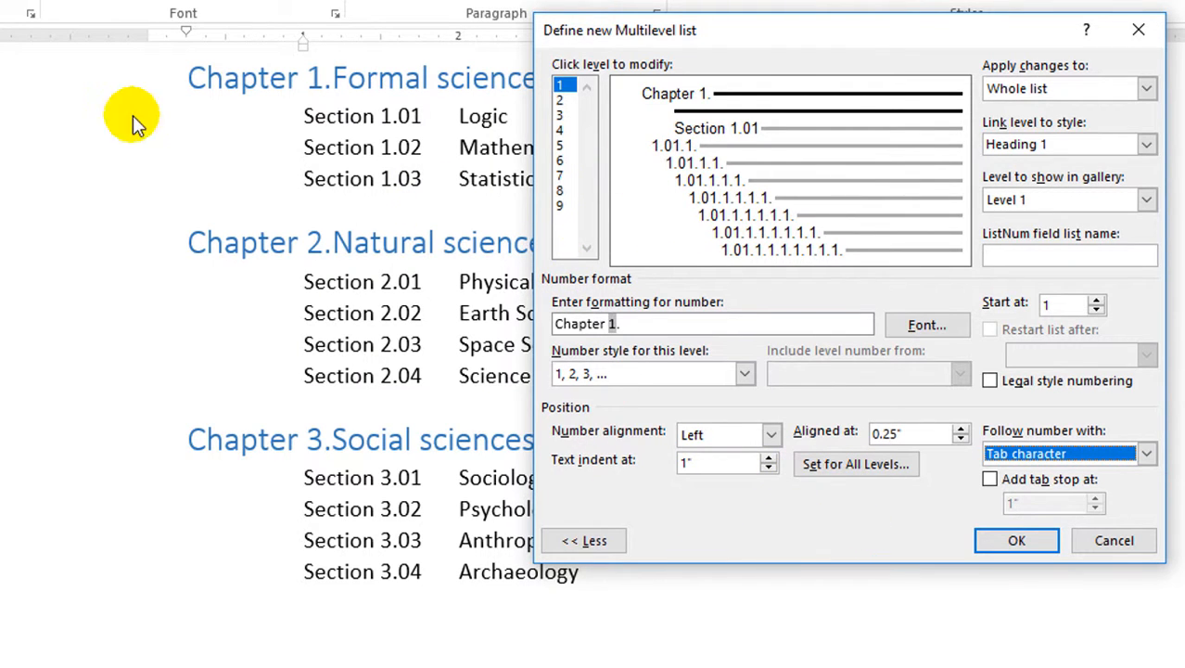
Set the first level's number position to 0", its text position to 1" and the additional indent per level to 1", and apply the list.
{"action": "left_click", "coordinate": [847, 466]}
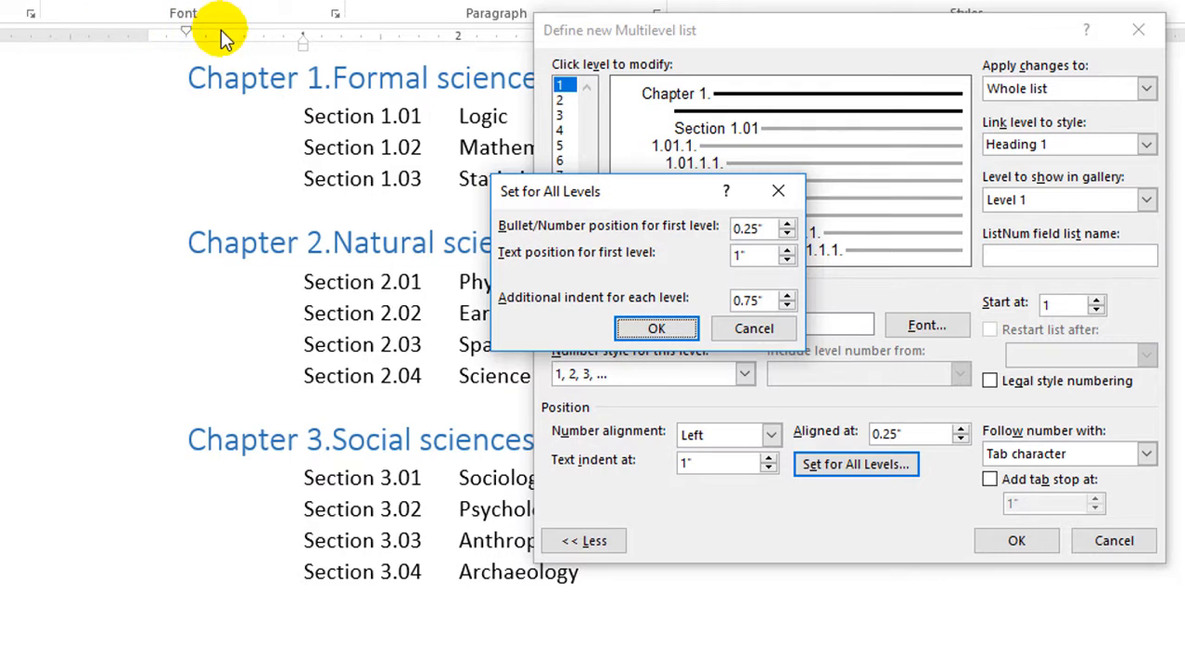
{"action": "left_click", "coordinate": [786, 238]}
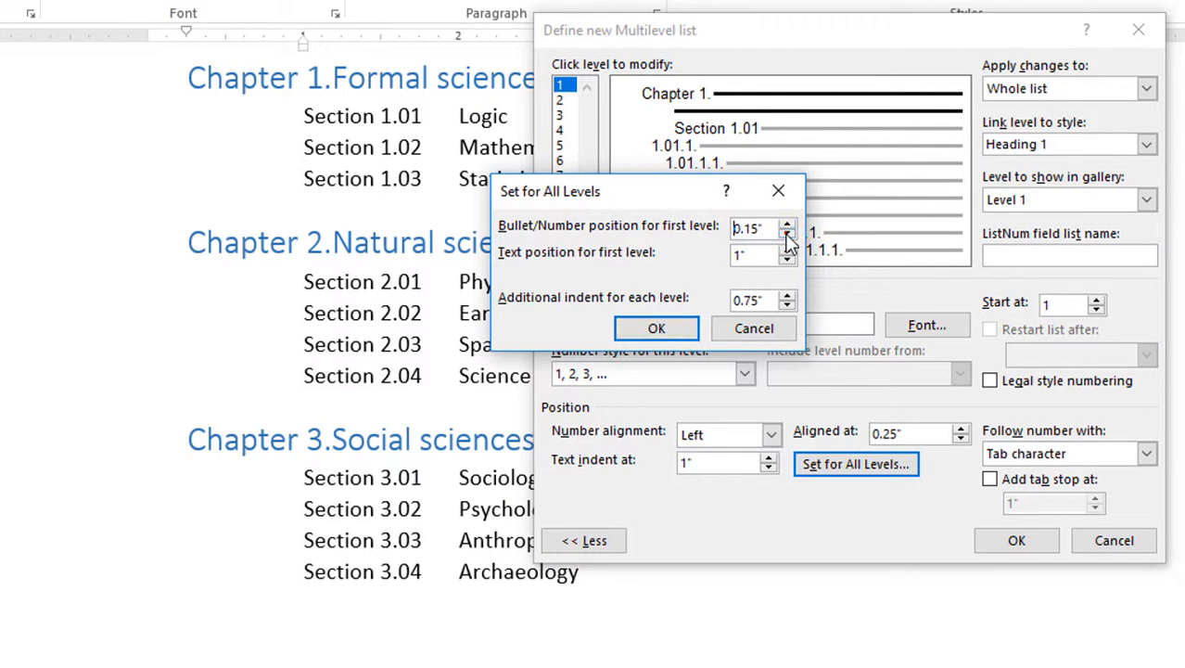
{"action": "left_click", "coordinate": [786, 233]}
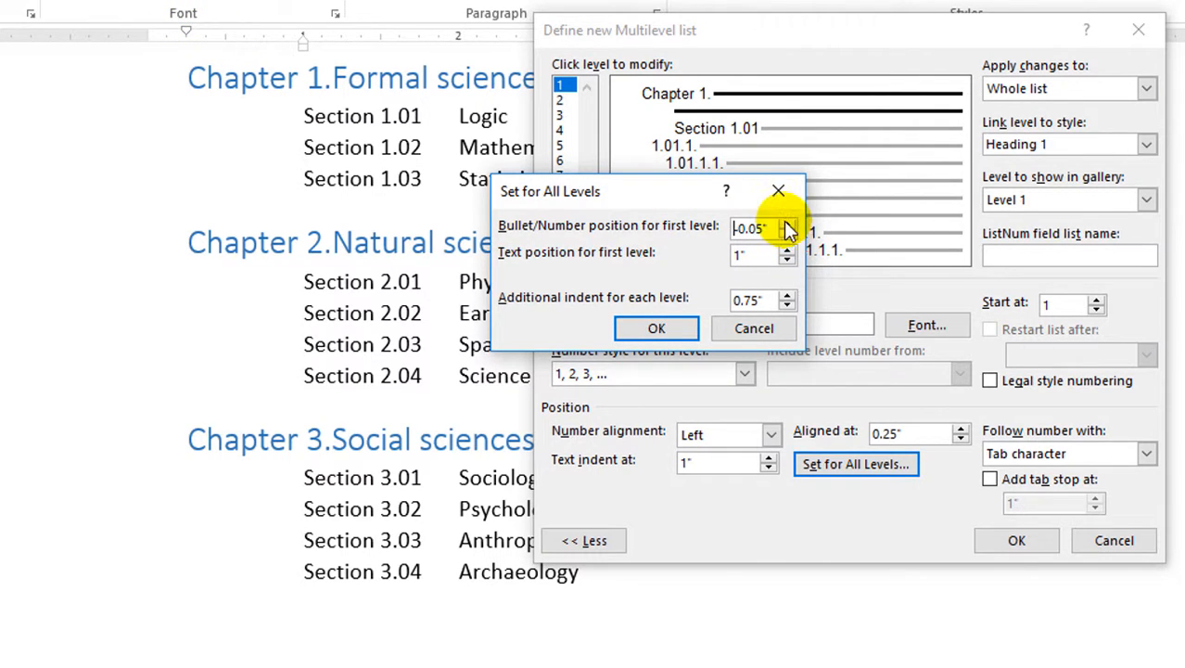
{"action": "left_click", "coordinate": [747, 257]}
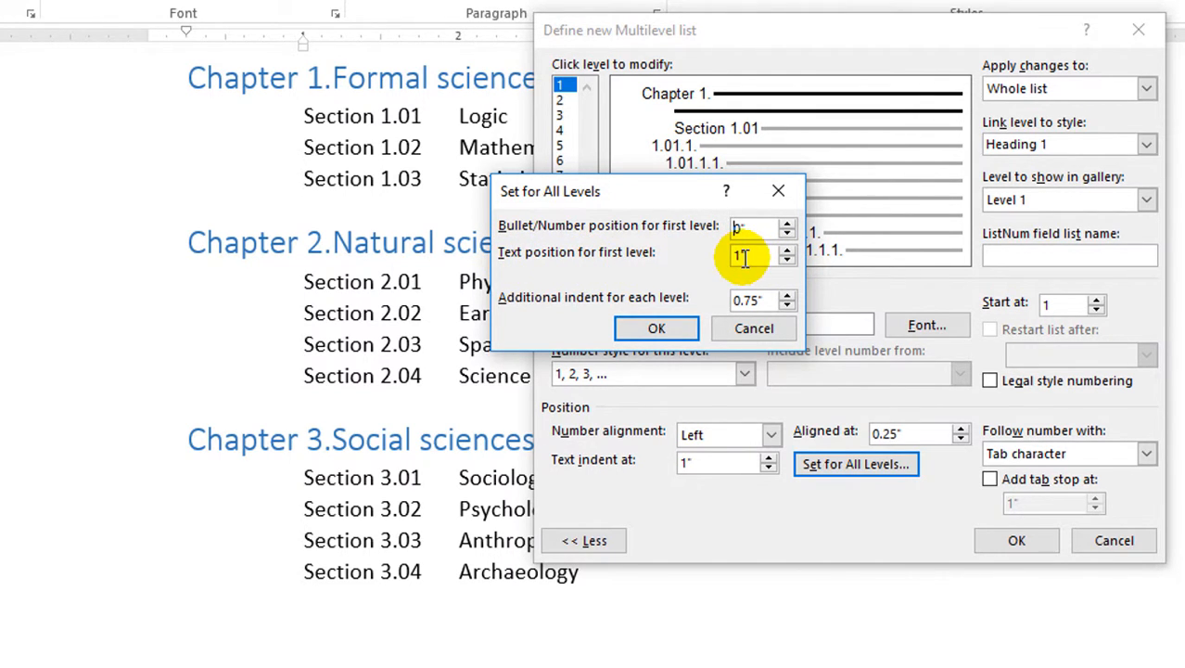
{"action": "left_click", "coordinate": [787, 295]}
{"action": "left_click", "coordinate": [787, 296]}
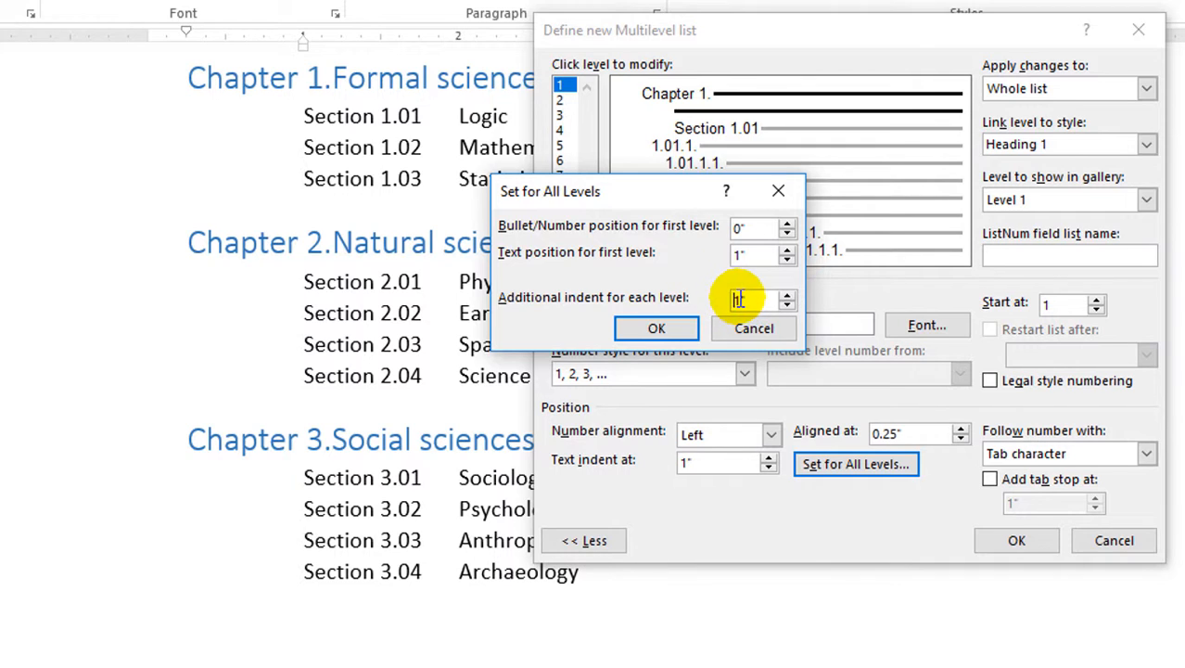
{"action": "type", "text": "1"}
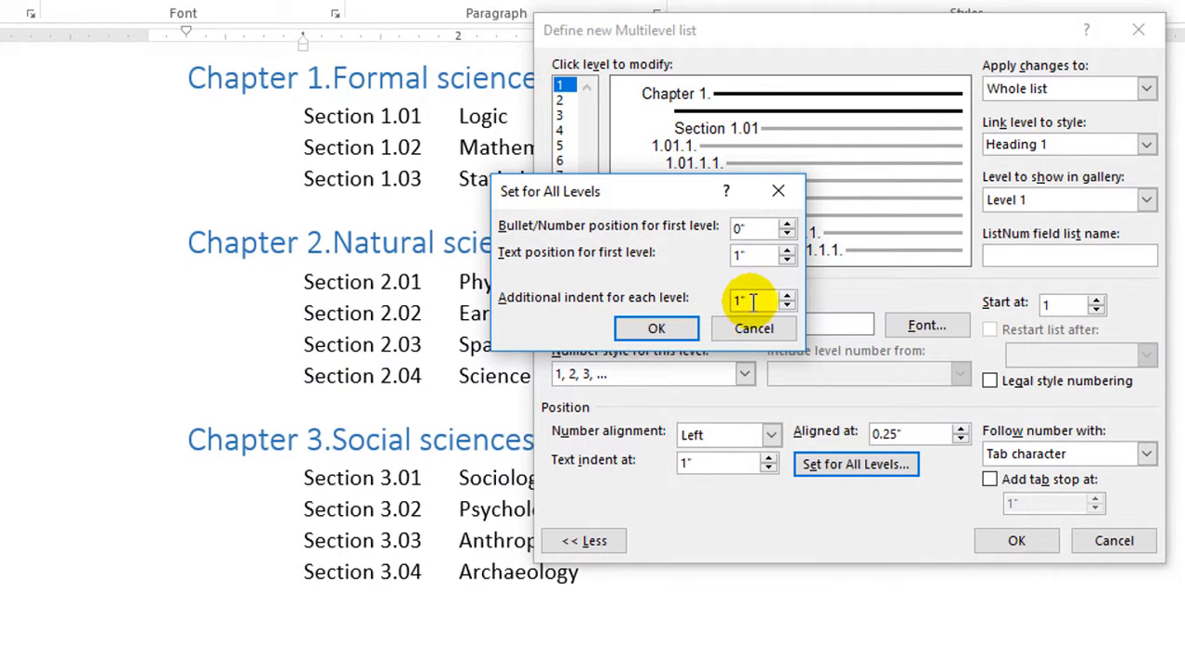
{"action": "left_click", "coordinate": [667, 326]}
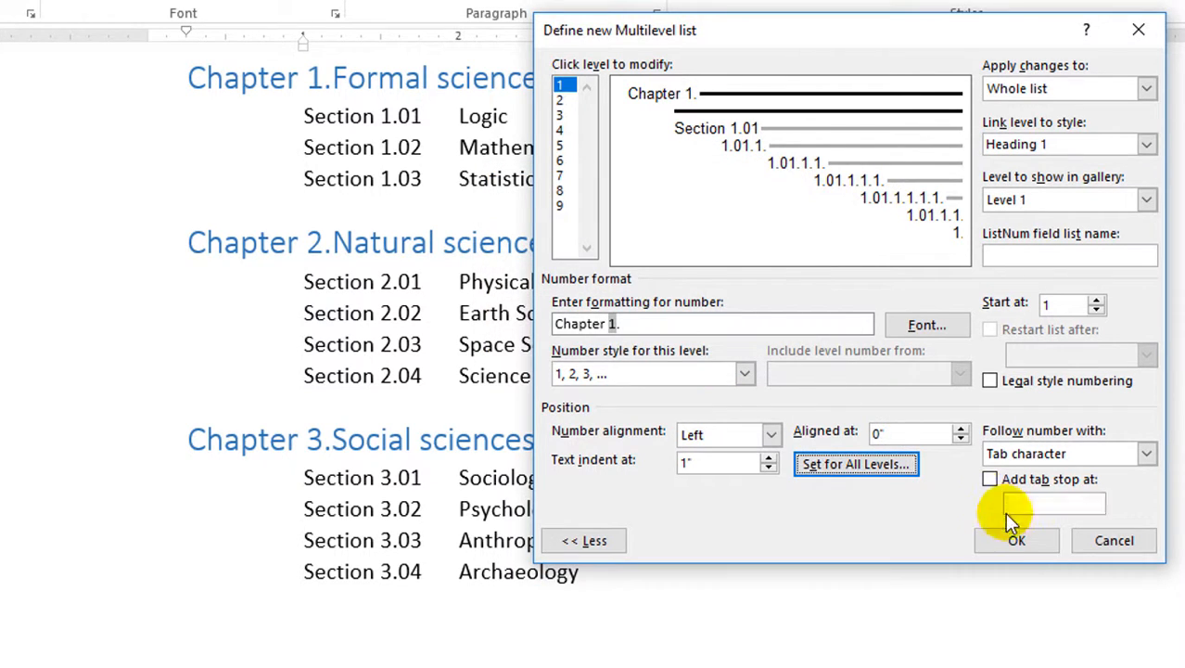
{"action": "left_click", "coordinate": [1016, 542]}
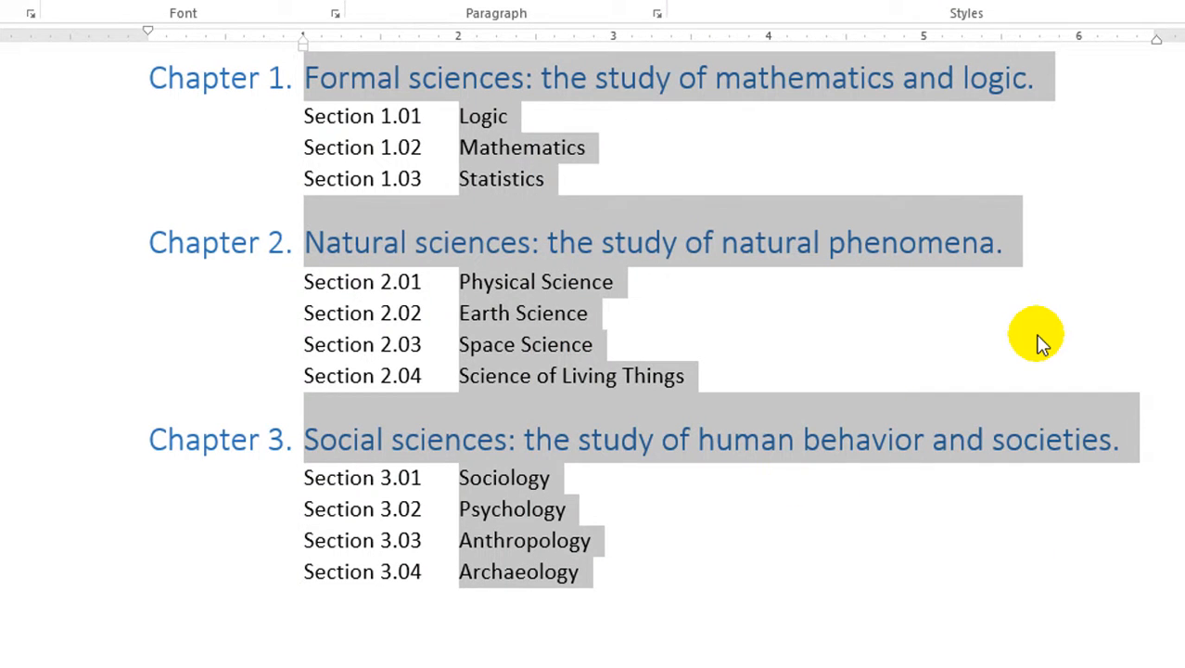
{"action": "scroll", "coordinate": [698, 379], "scroll_direction": "down", "scroll_amount": 2}
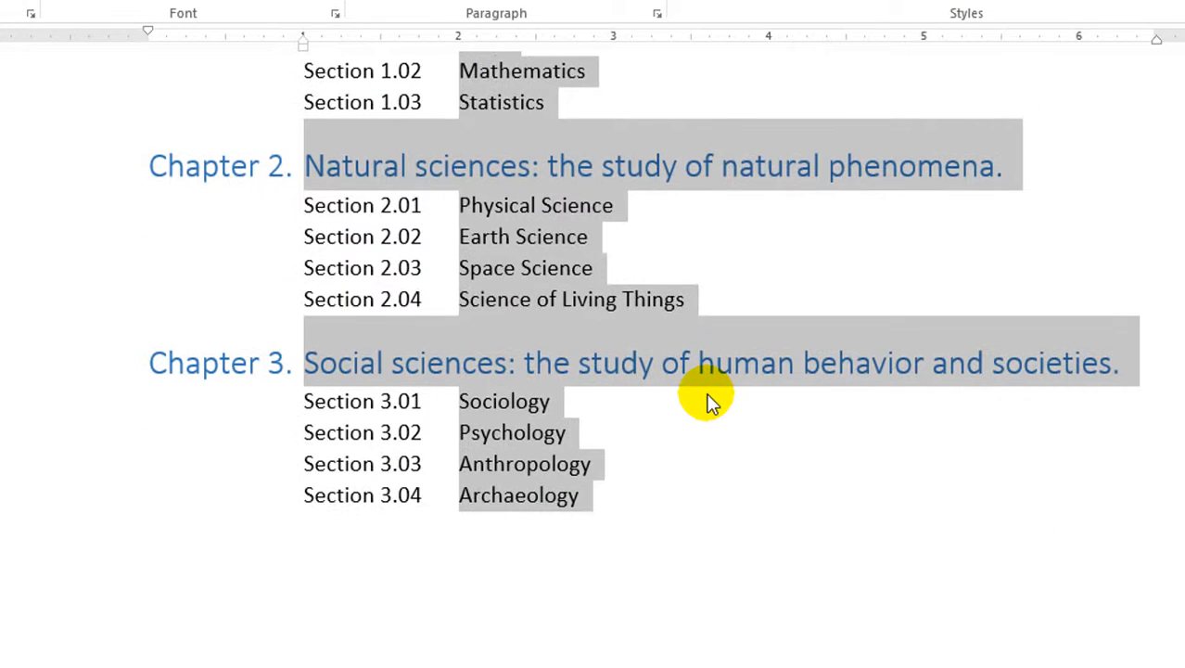